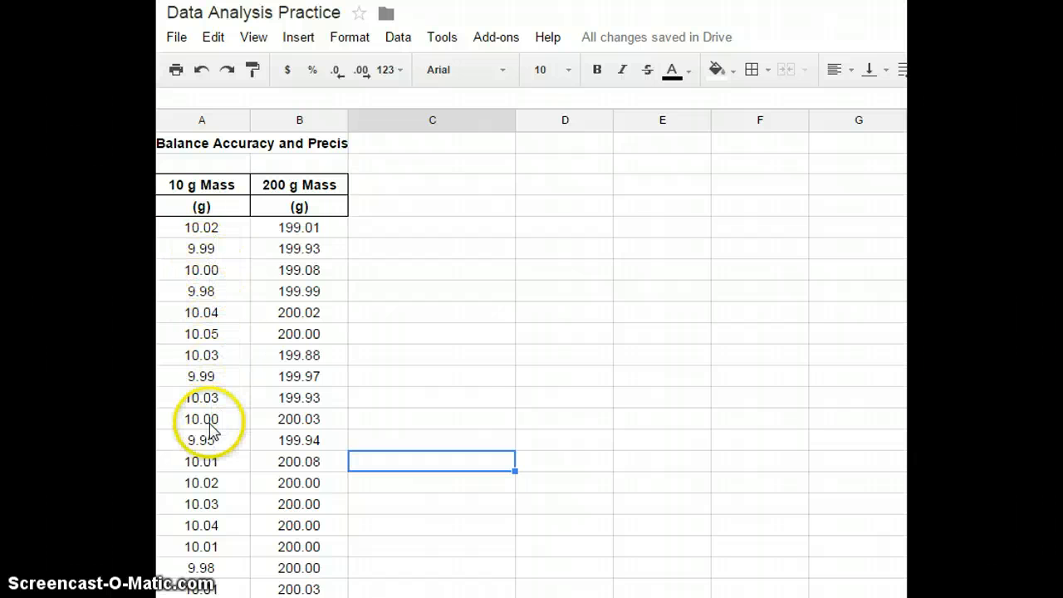
Examine the 10 g Mass and 200 g Mass data columns and the list of statistics labels below them
{"action": "left_click", "coordinate": [212, 191]}
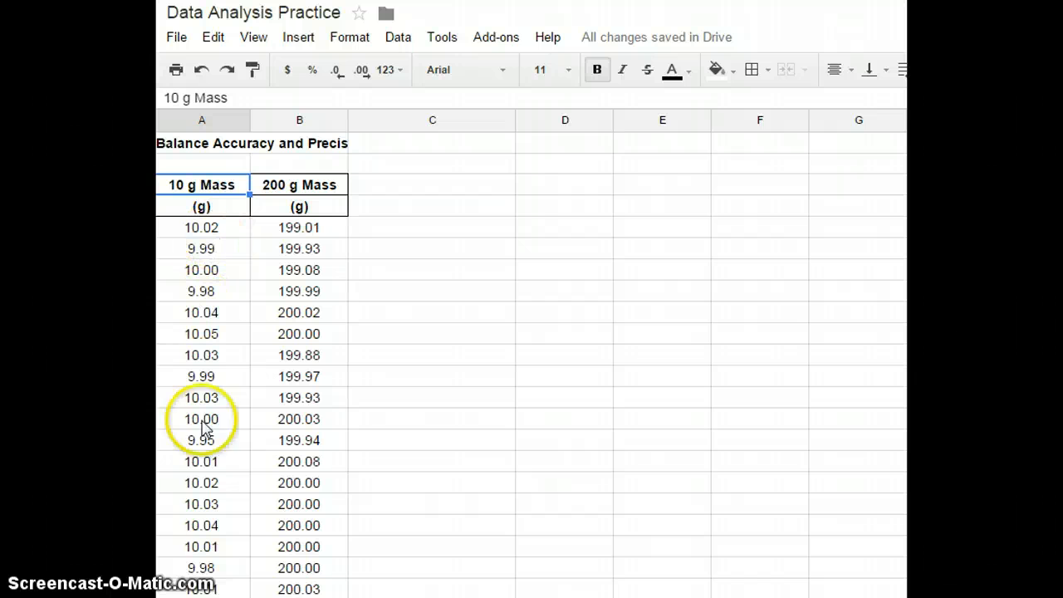
{"action": "left_click", "coordinate": [297, 191]}
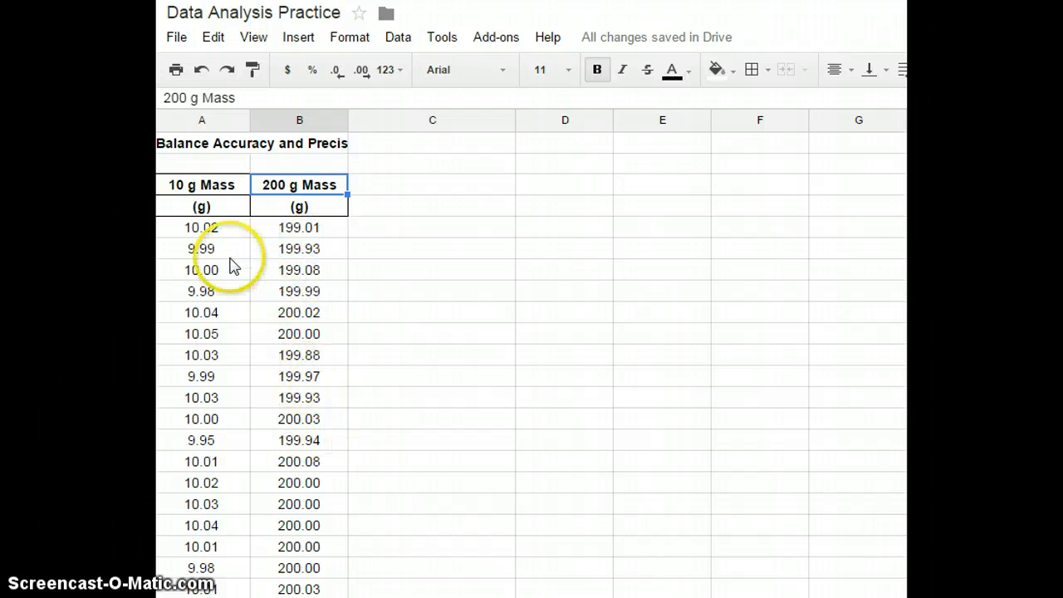
{"action": "scroll", "coordinate": [225, 257], "scroll_direction": "down", "scroll_amount": 1}
{"action": "scroll", "coordinate": [224, 257], "scroll_direction": "down", "scroll_amount": 7}
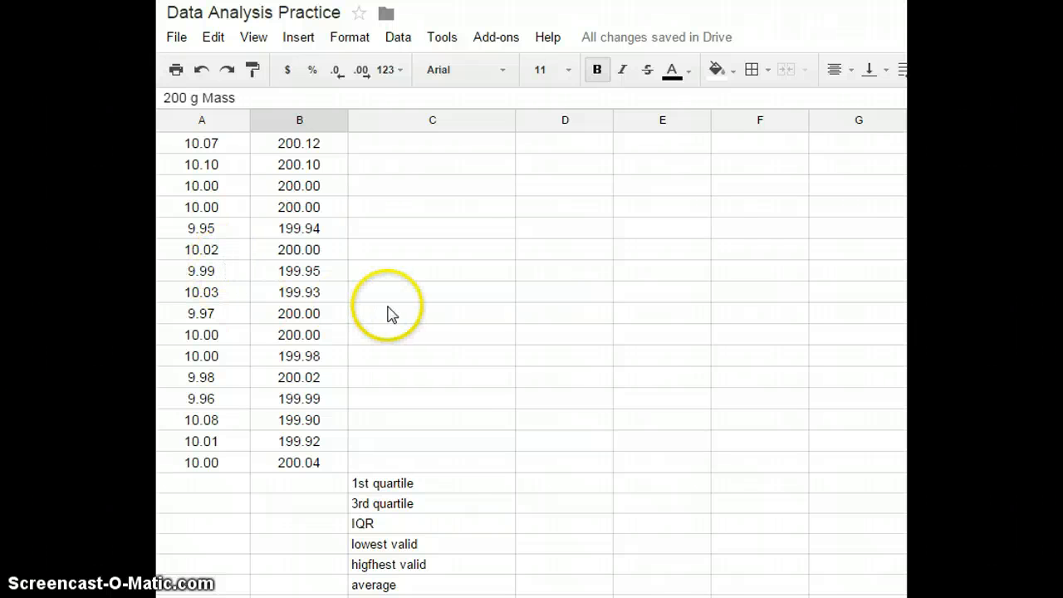
{"action": "scroll", "coordinate": [390, 314], "scroll_direction": "up", "scroll_amount": 1}
{"action": "scroll", "coordinate": [390, 317], "scroll_direction": "up", "scroll_amount": 6}
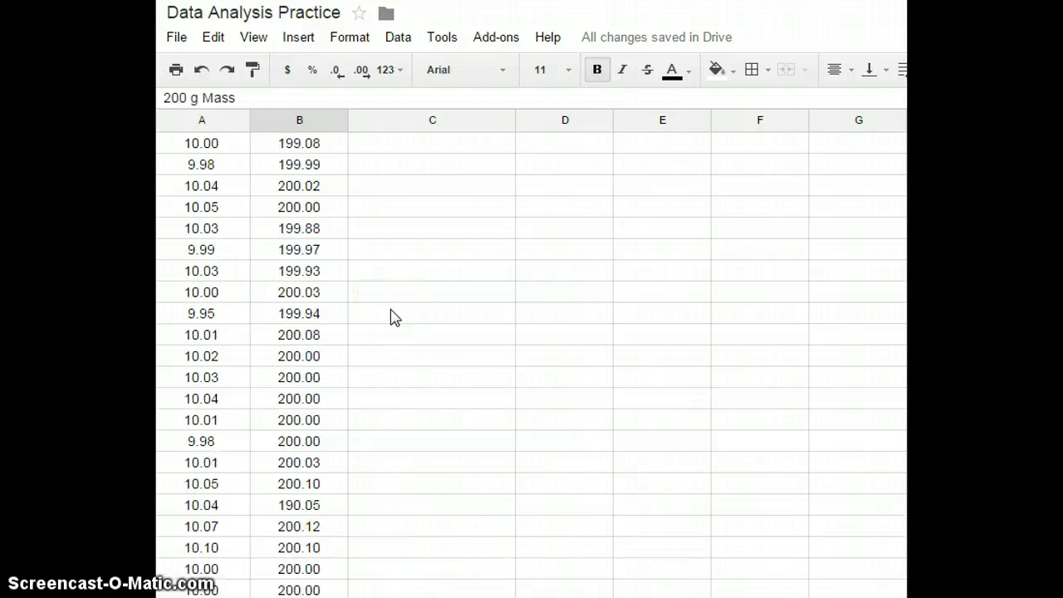
{"action": "scroll", "coordinate": [394, 318], "scroll_direction": "up", "scroll_amount": 1}
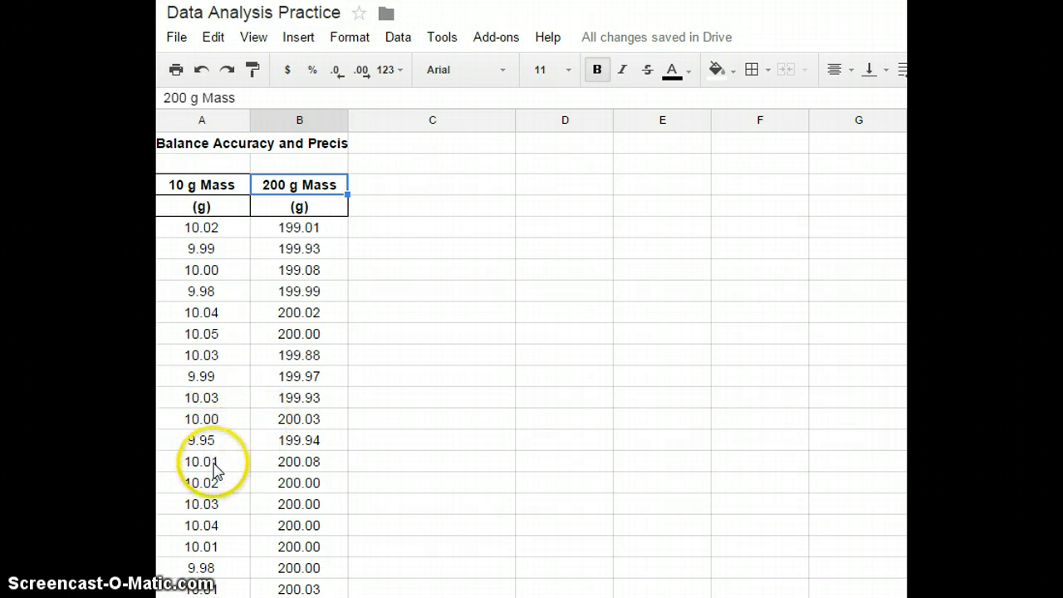
{"action": "scroll", "coordinate": [213, 470], "scroll_direction": "down", "scroll_amount": 7}
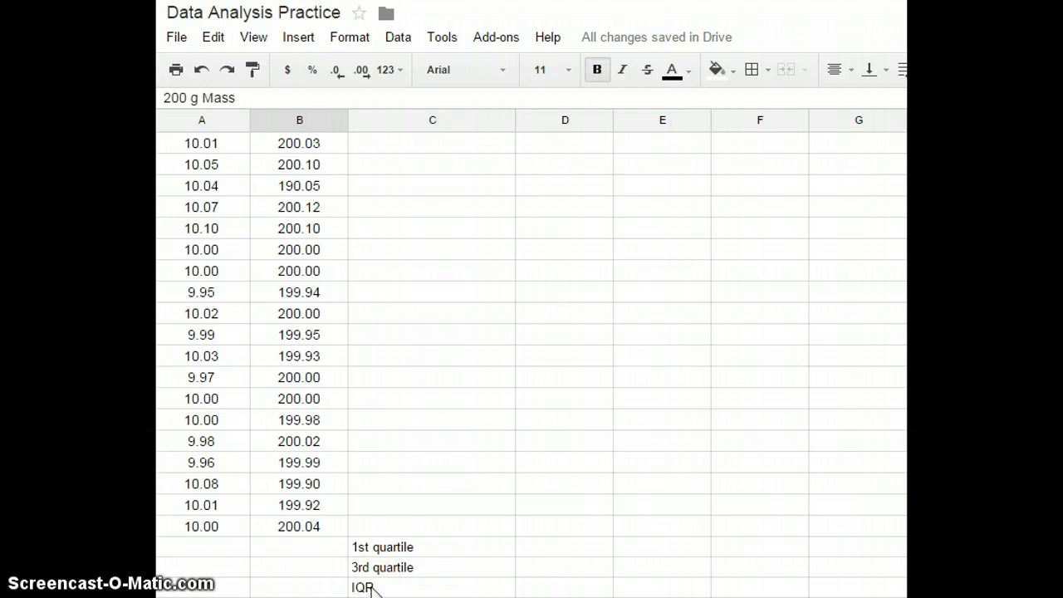
{"action": "scroll", "coordinate": [371, 588], "scroll_direction": "down", "scroll_amount": 1}
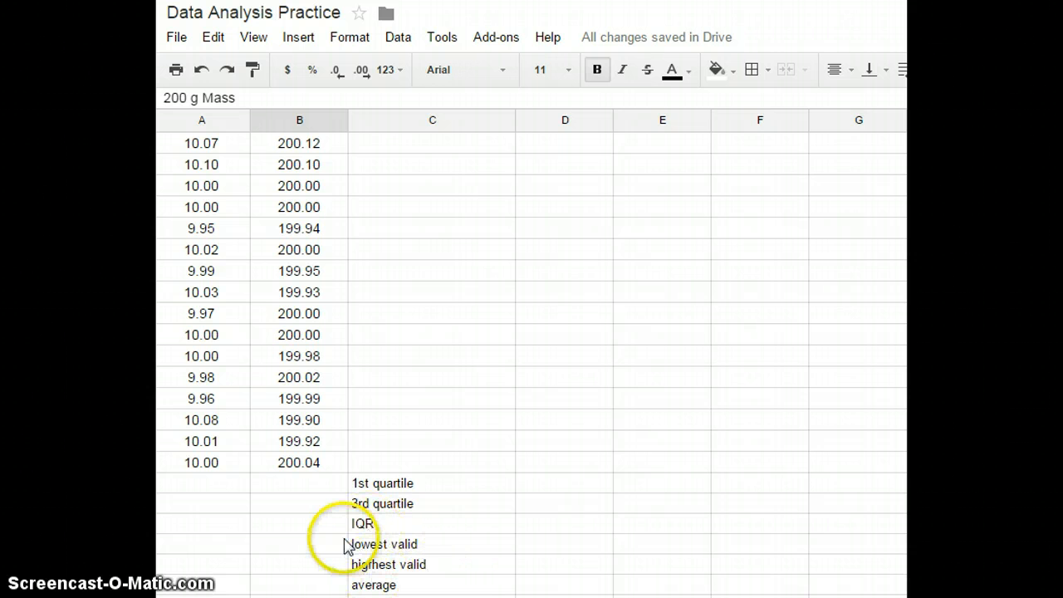
{"action": "scroll", "coordinate": [386, 580], "scroll_direction": "down", "scroll_amount": 1}
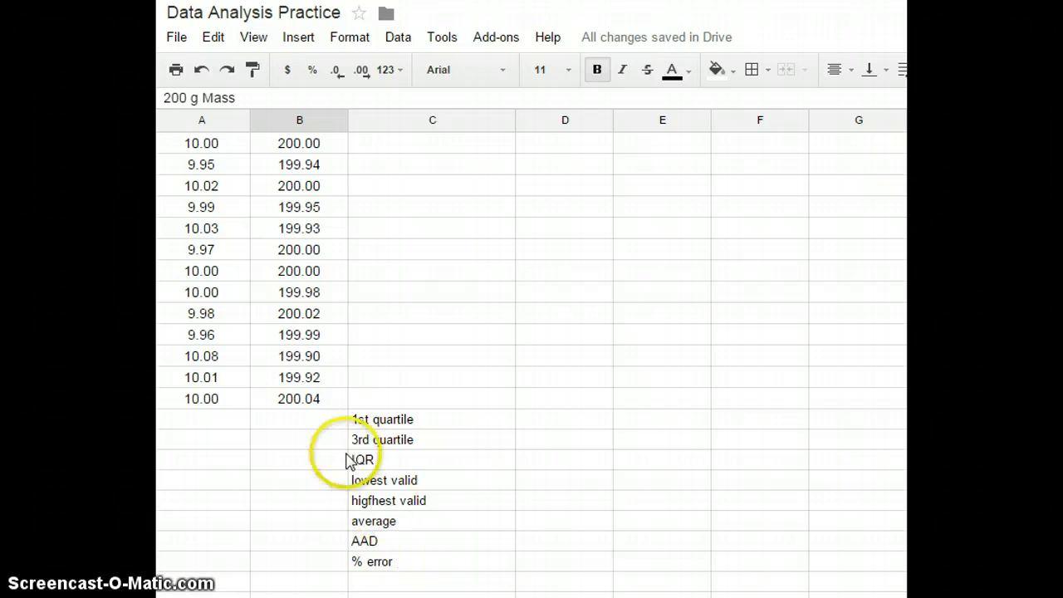
Calculate the 10 g mass data's 1st quartile in A41 with =QUARTILE(A5:A40,1)
{"action": "left_click", "coordinate": [226, 423]}
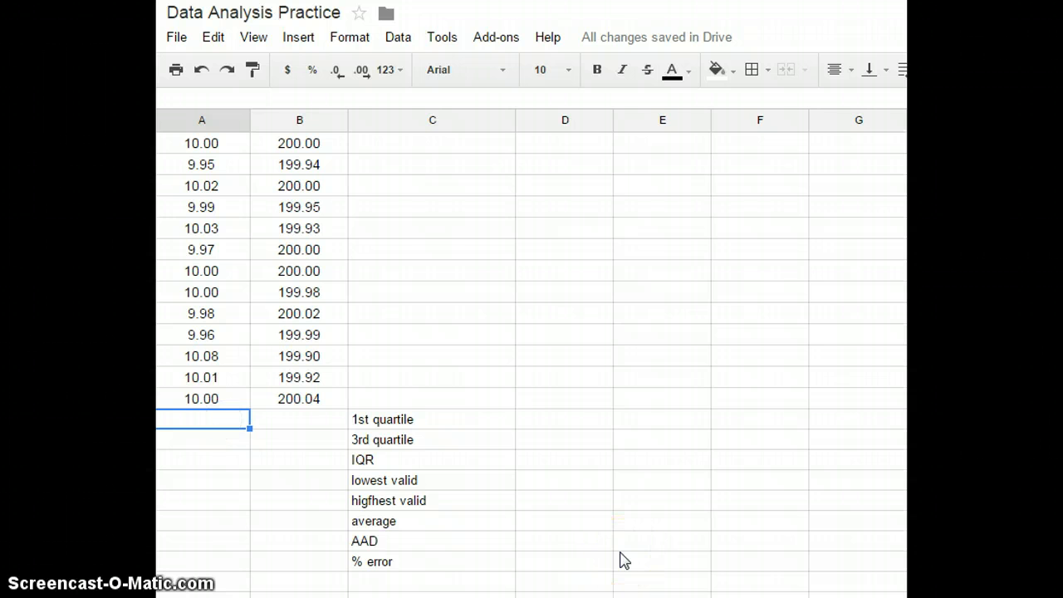
{"action": "type", "text": "="}
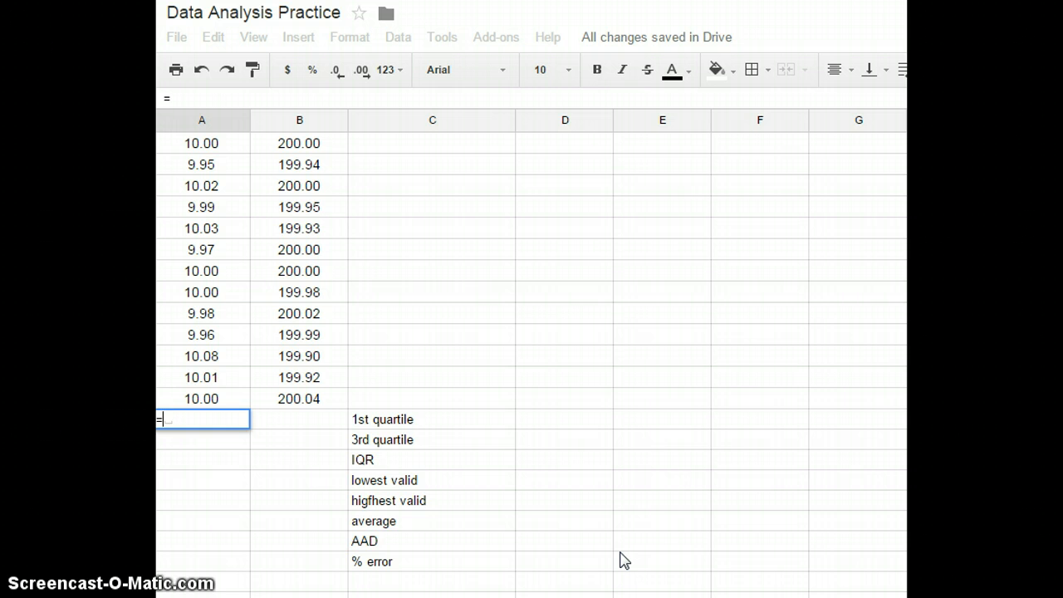
{"action": "type", "text": "q"}
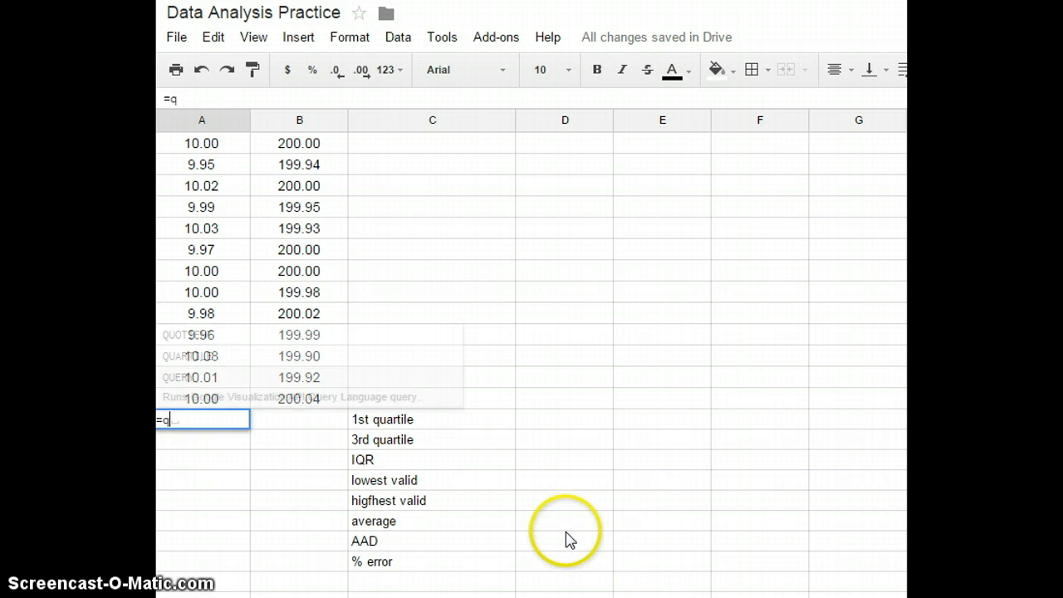
{"action": "type", "text": "uar"}
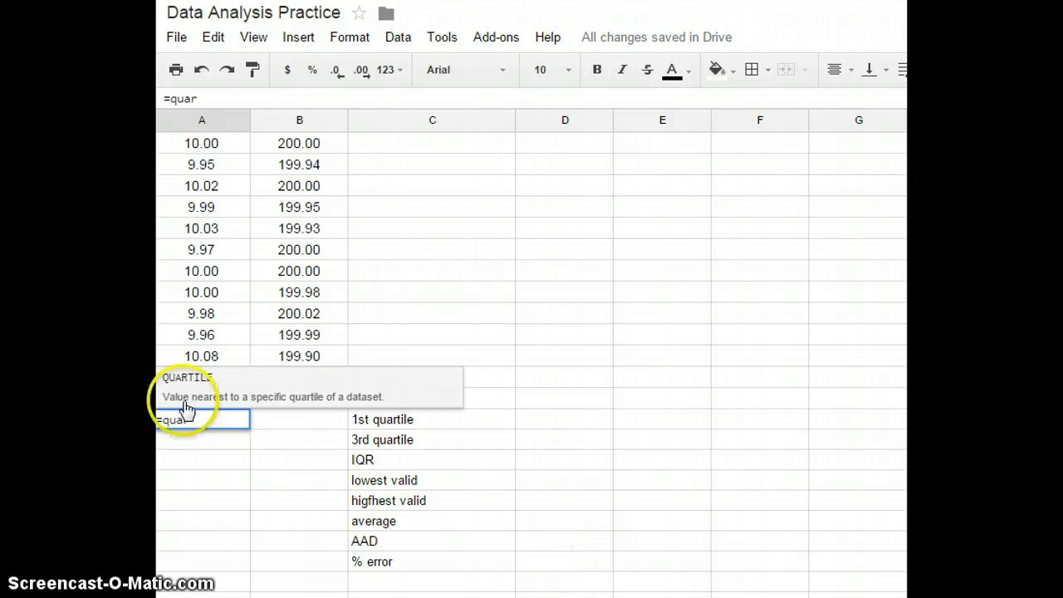
{"action": "left_click", "coordinate": [207, 386]}
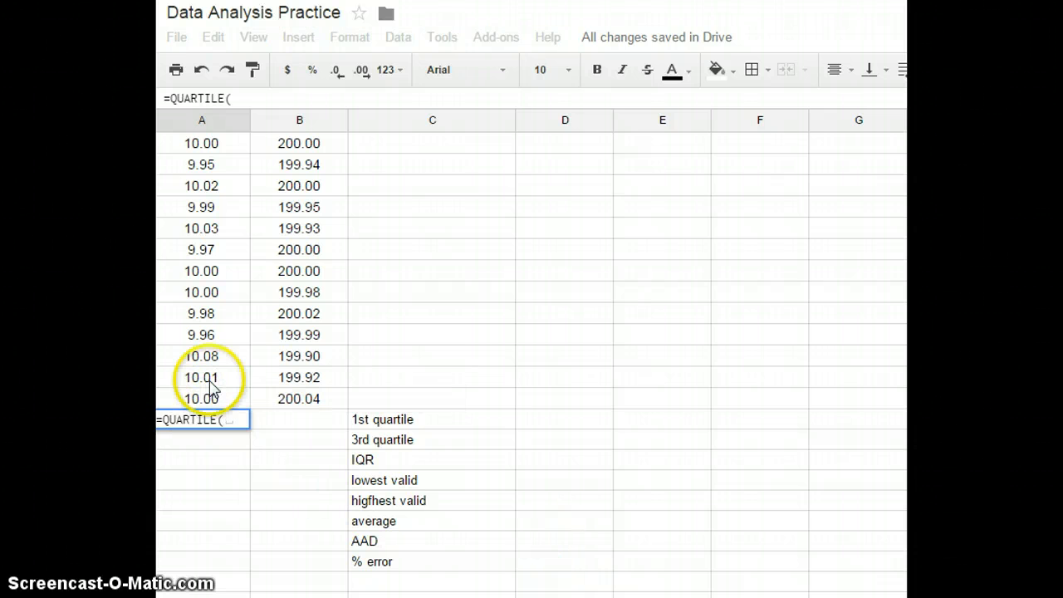
{"action": "left_click_drag", "start_coordinate": [222, 401], "coordinate": [210, 235]}
{"action": "scroll", "coordinate": [359, 419], "scroll_direction": "down", "scroll_amount": 7}
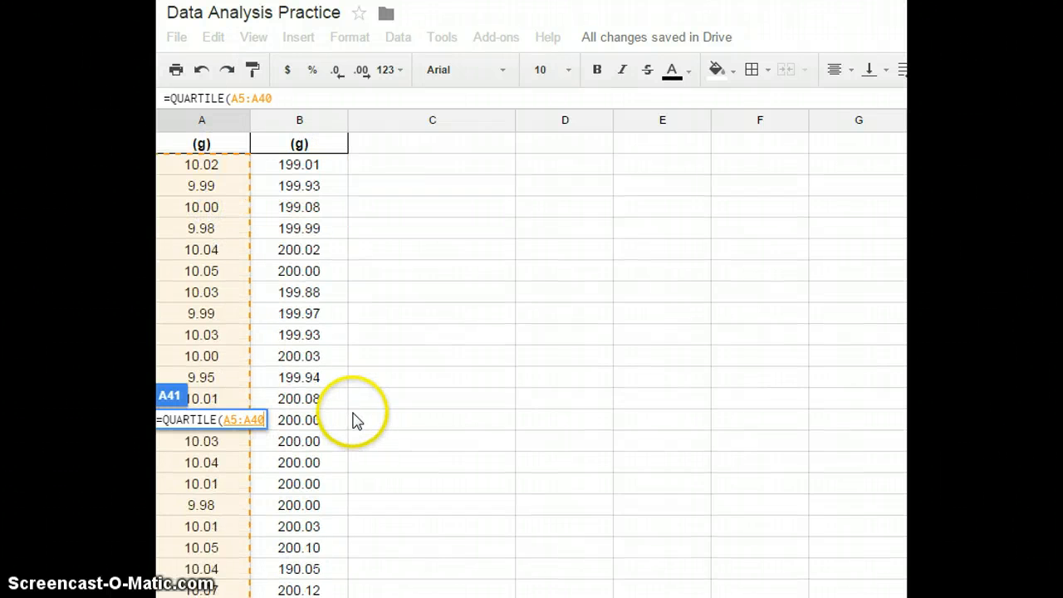
{"action": "scroll", "coordinate": [359, 419], "scroll_direction": "down", "scroll_amount": 2}
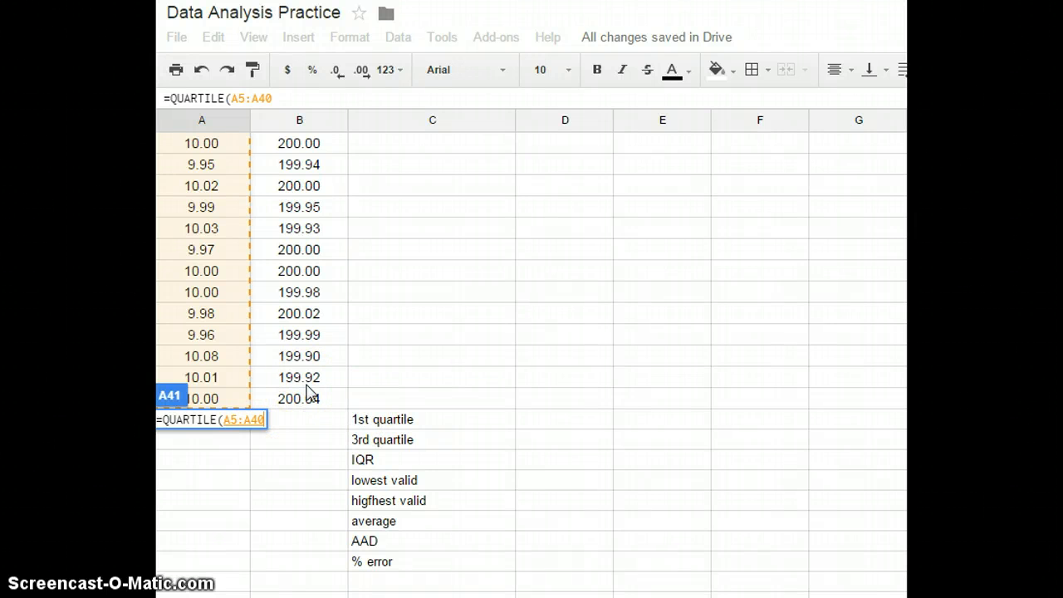
{"action": "type", "text": ",1"}
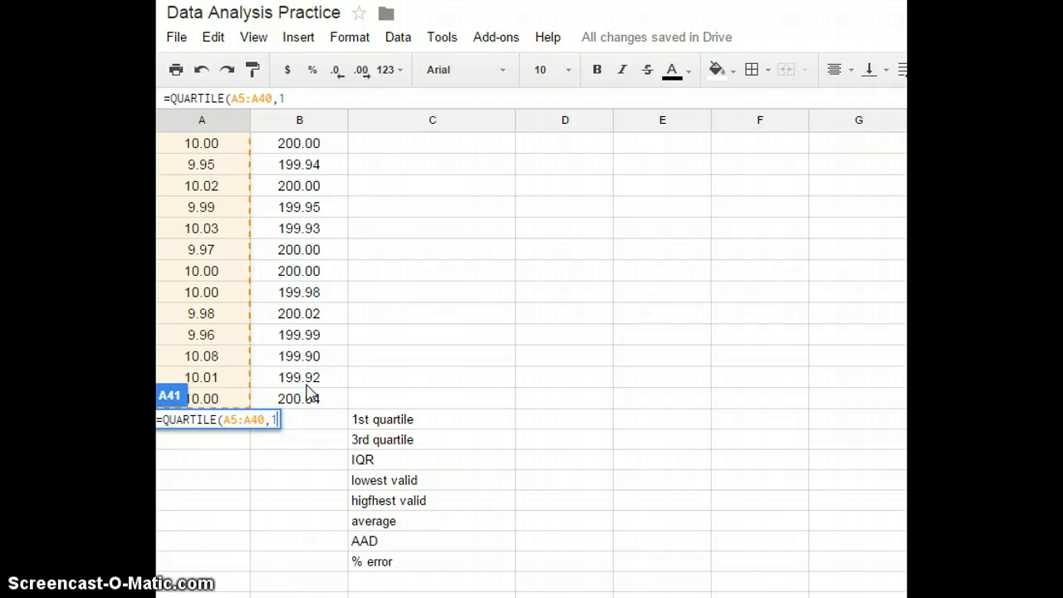
{"action": "type", "text": ")"}
{"action": "key", "text": "Return"}
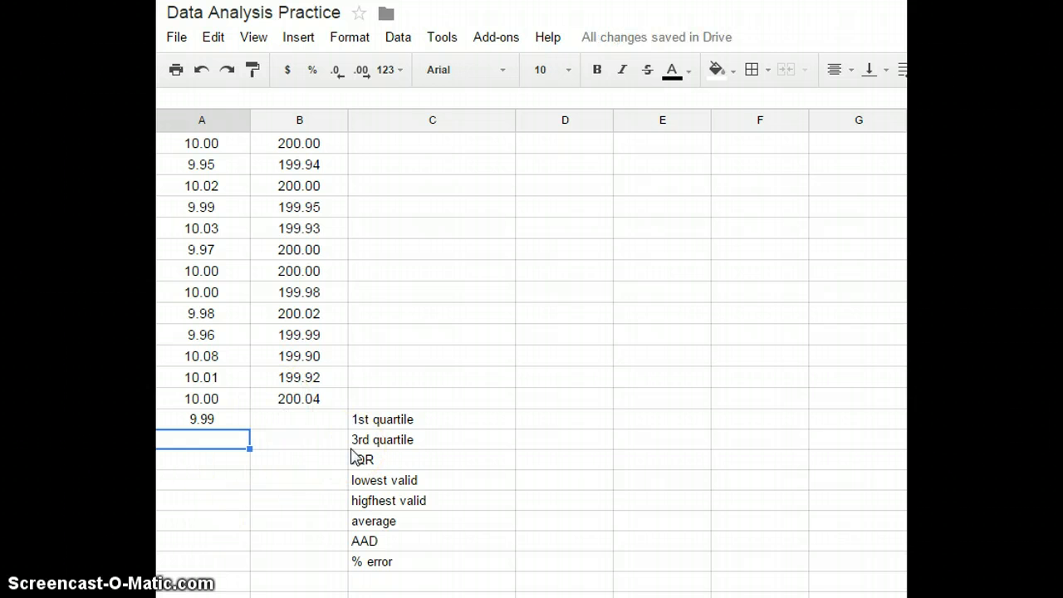
Calculate the 10 g mass data's 3rd quartile in A42 using QUARTILE on A5:A40 with quartile number 3
{"action": "type", "text": "="}
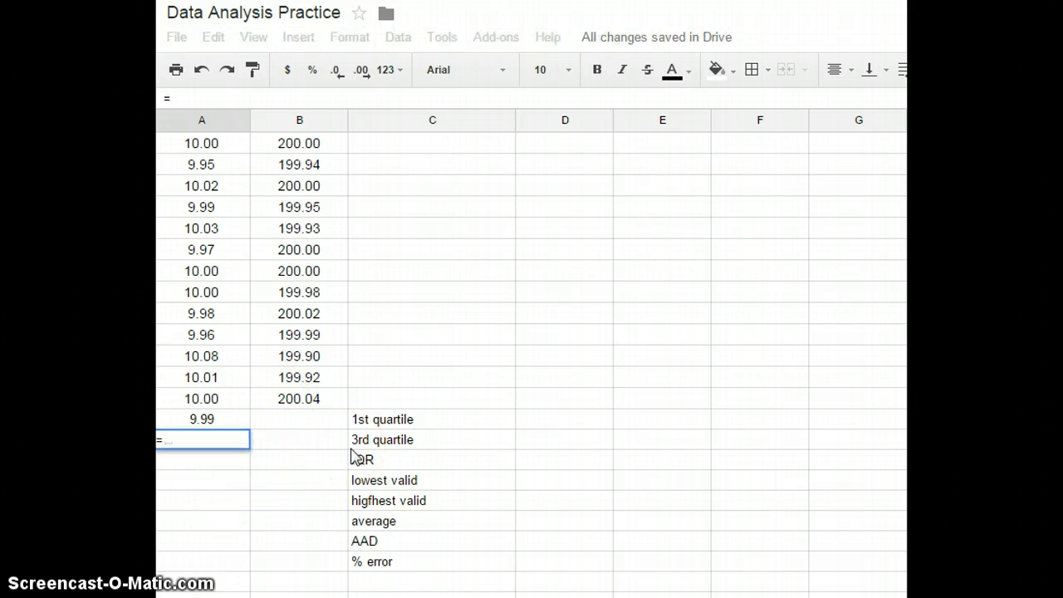
{"action": "type", "text": "quar"}
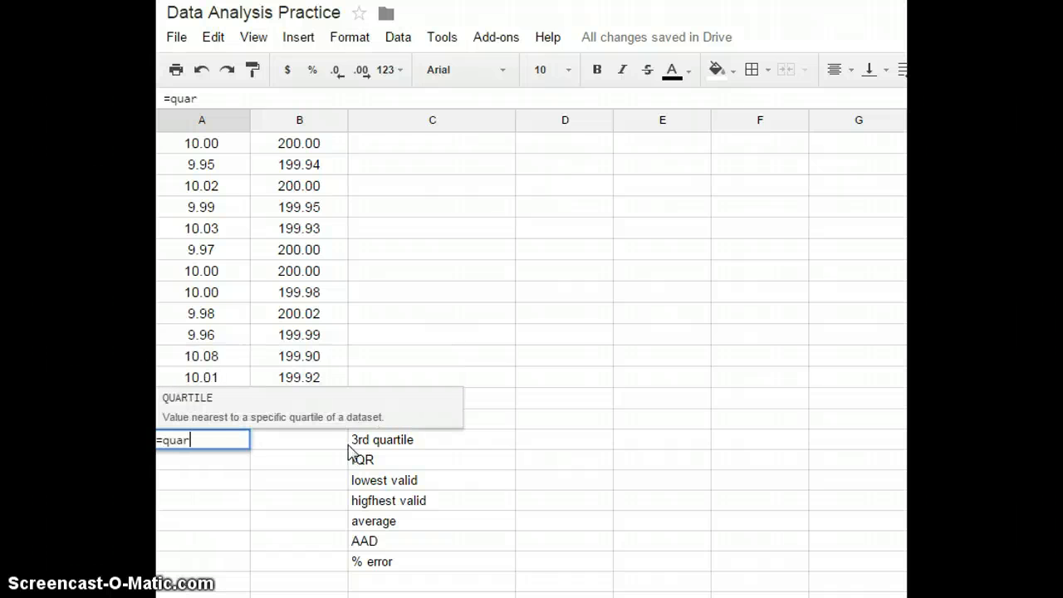
{"action": "left_click", "coordinate": [214, 397]}
{"action": "left_click_drag", "start_coordinate": [214, 400], "coordinate": [208, 183]}
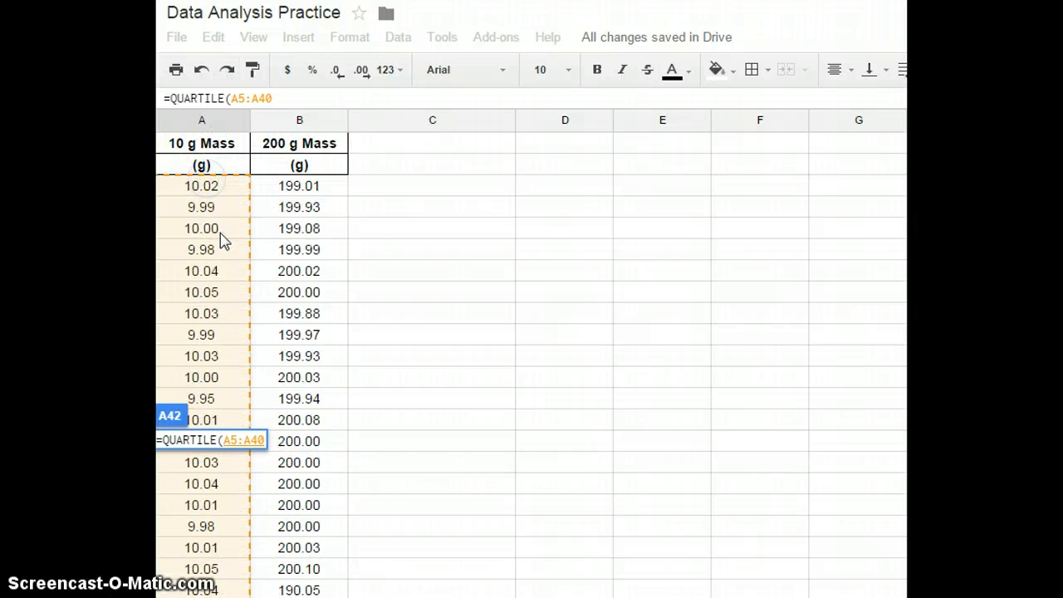
{"action": "left_click", "coordinate": [267, 443]}
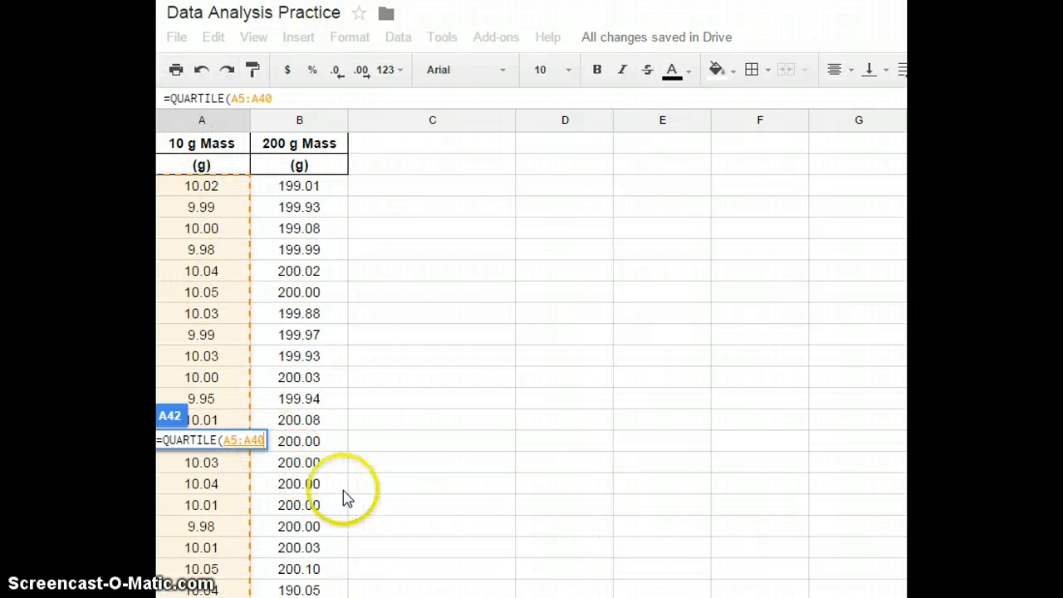
{"action": "scroll", "coordinate": [343, 490], "scroll_direction": "down", "scroll_amount": 7}
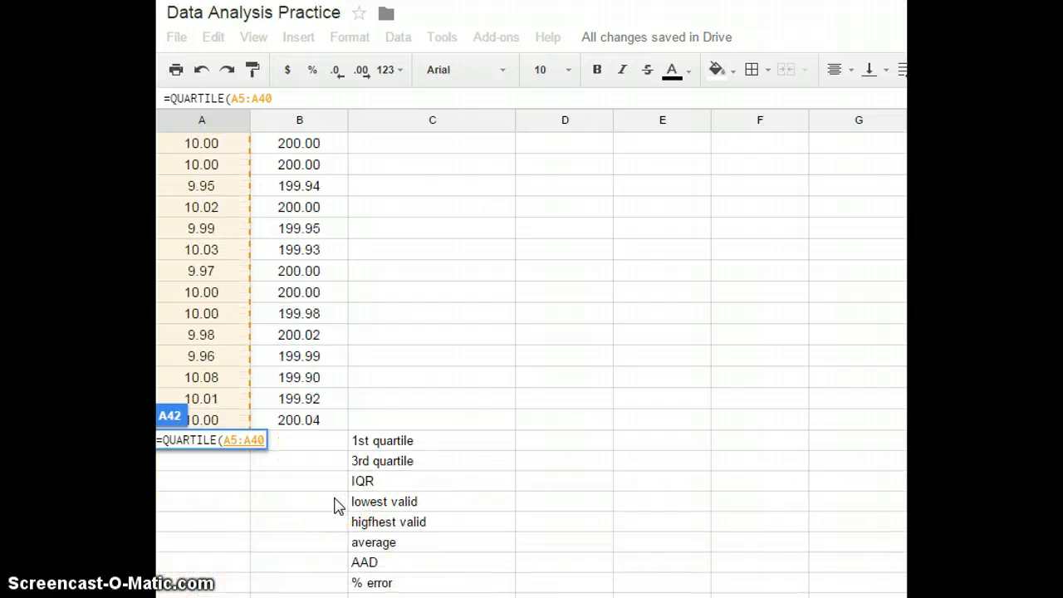
{"action": "scroll", "coordinate": [335, 498], "scroll_direction": "down", "scroll_amount": 1}
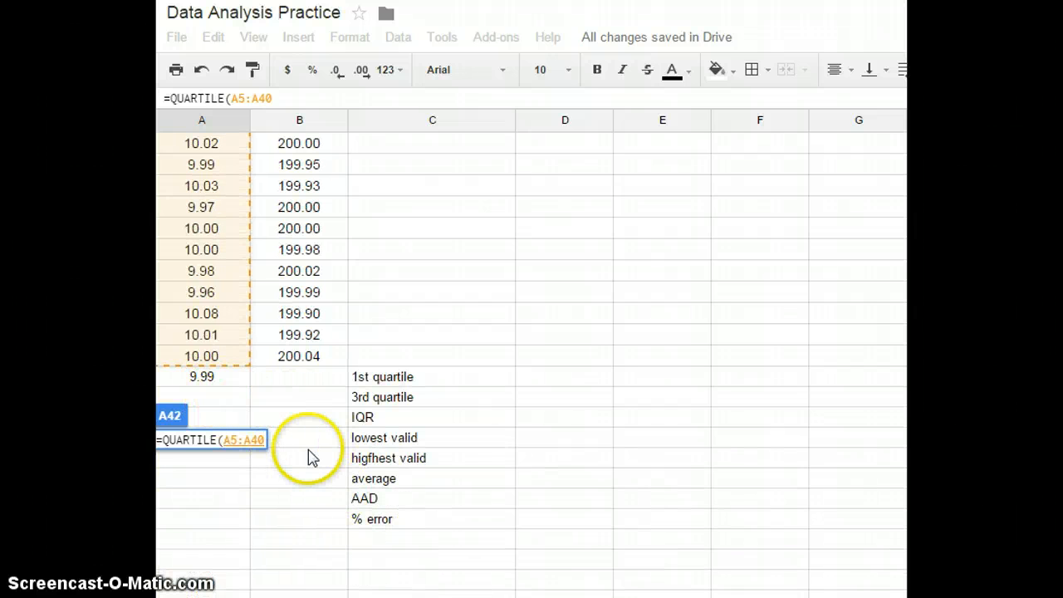
{"action": "type", "text": ",3"}
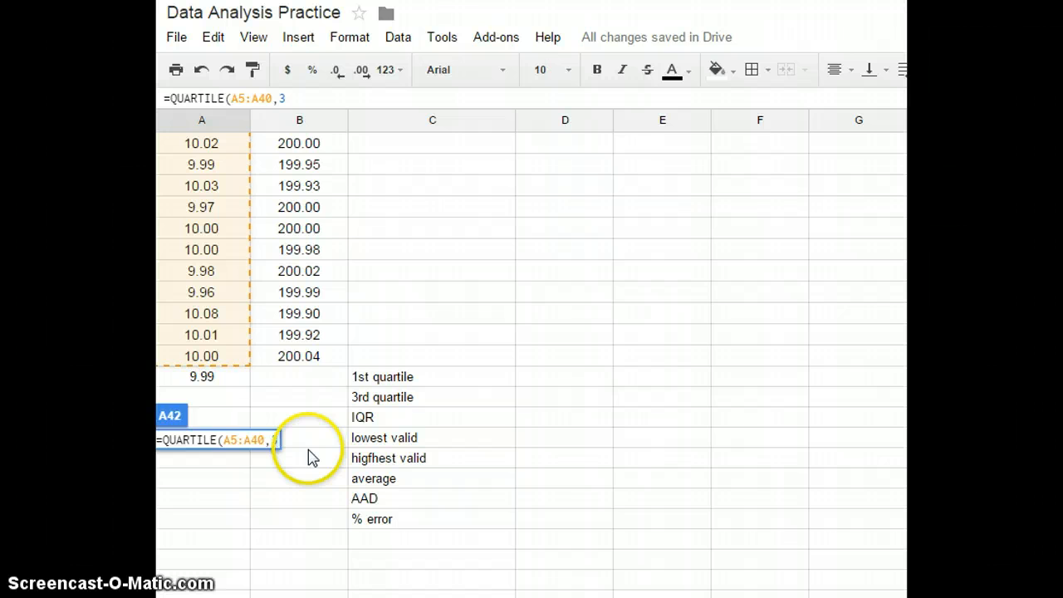
{"action": "key", "text": "Return"}
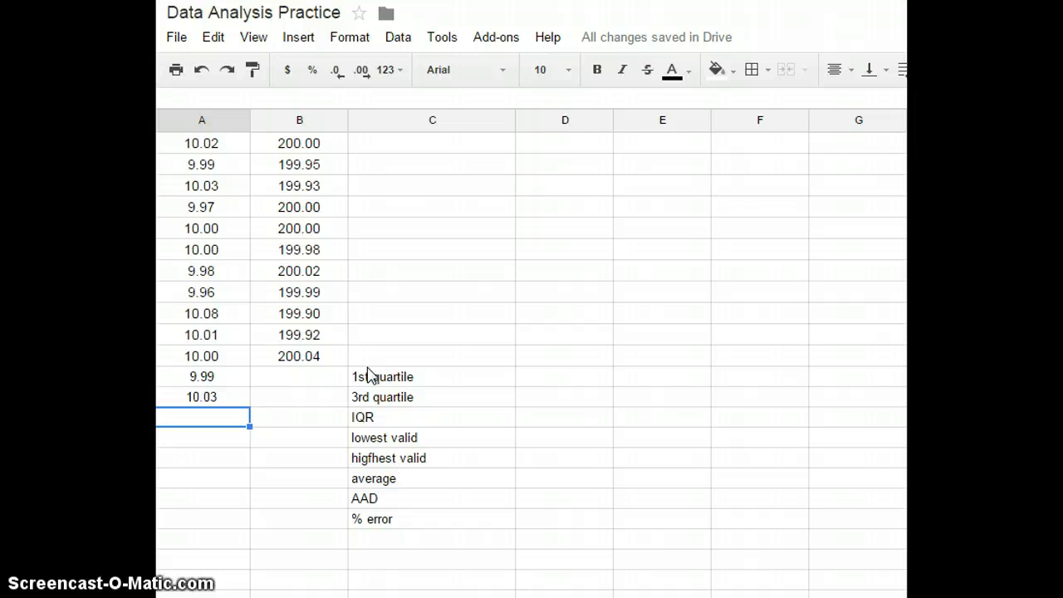
Calculate the IQR of the 10 g mass data in A43 with =A42-A41
{"action": "type", "text": "="}
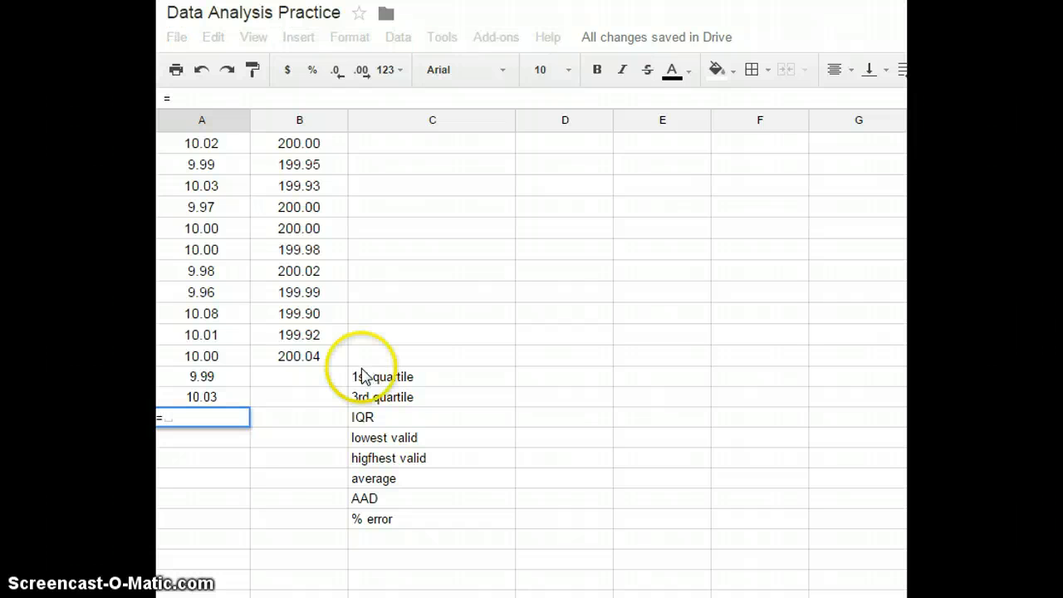
{"action": "left_click", "coordinate": [191, 398]}
{"action": "type", "text": "-"}
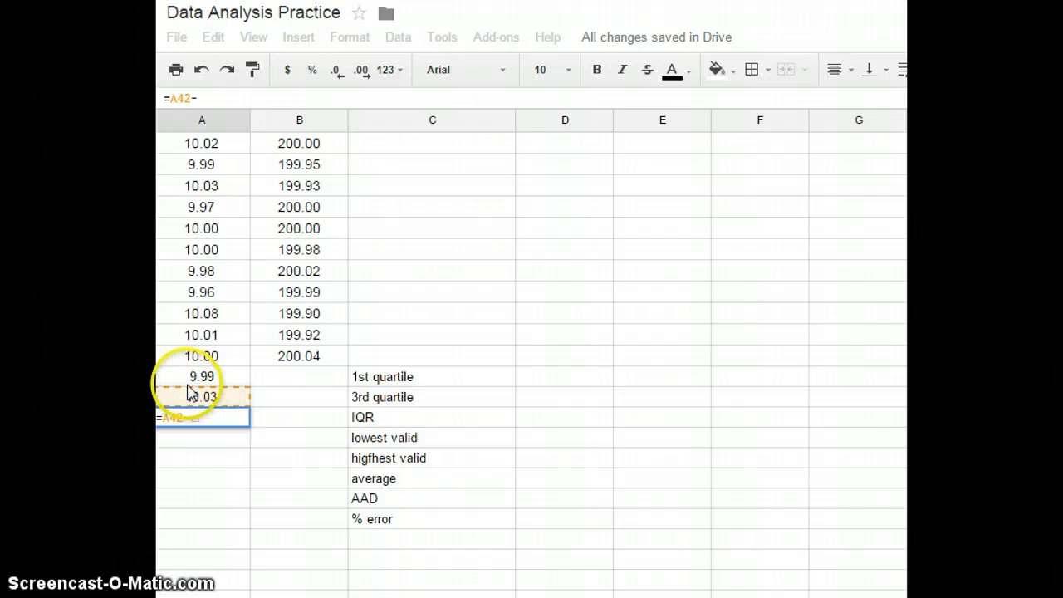
{"action": "left_click", "coordinate": [193, 378]}
{"action": "key", "text": "Return"}
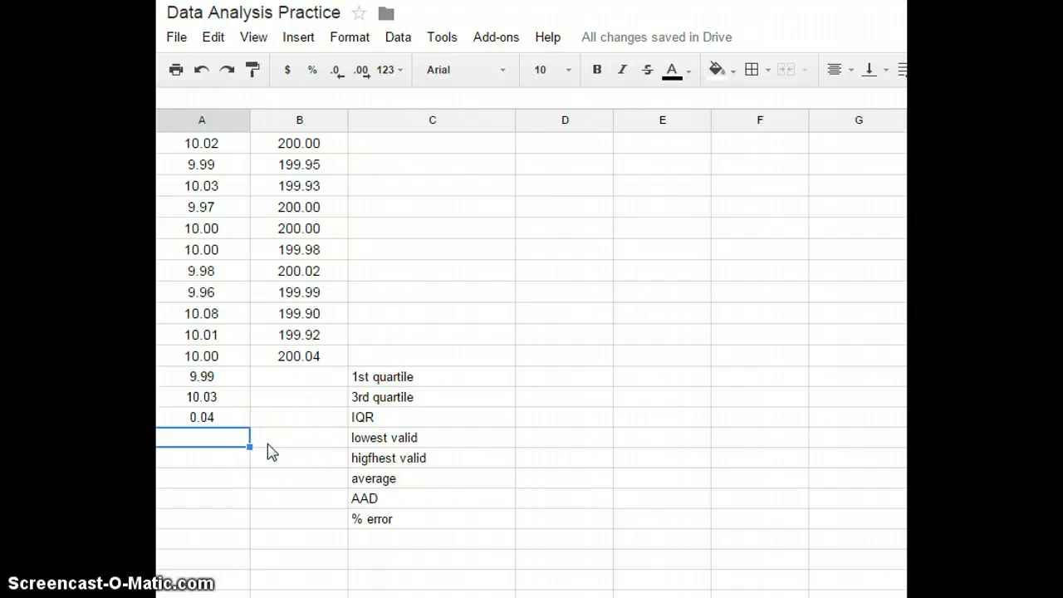
Calculate the lowest valid value for the 10 g mass in A44 with =A41-3*A43
{"action": "type", "text": "="}
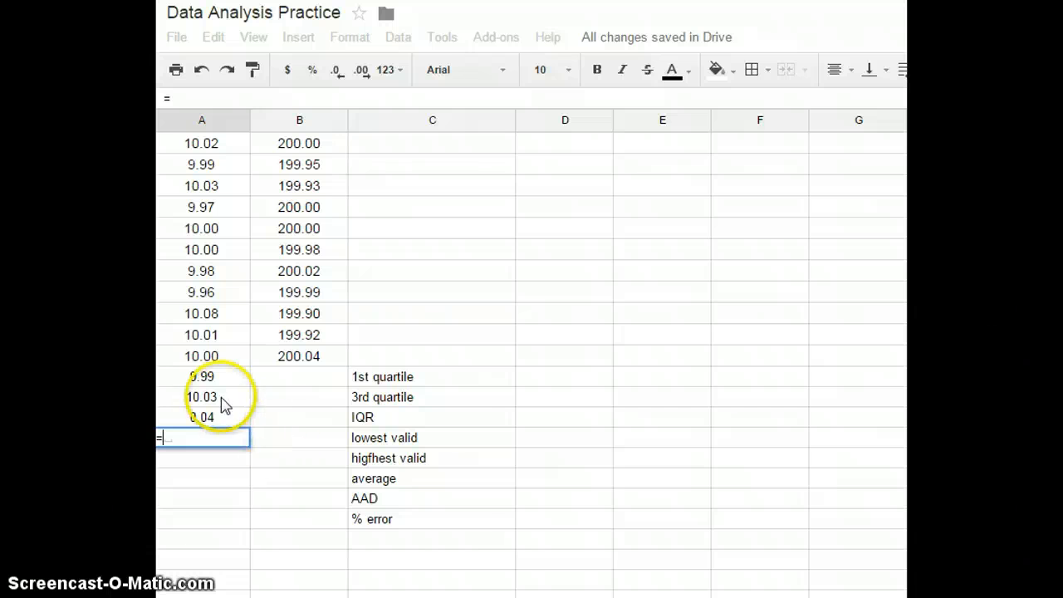
{"action": "left_click", "coordinate": [210, 375]}
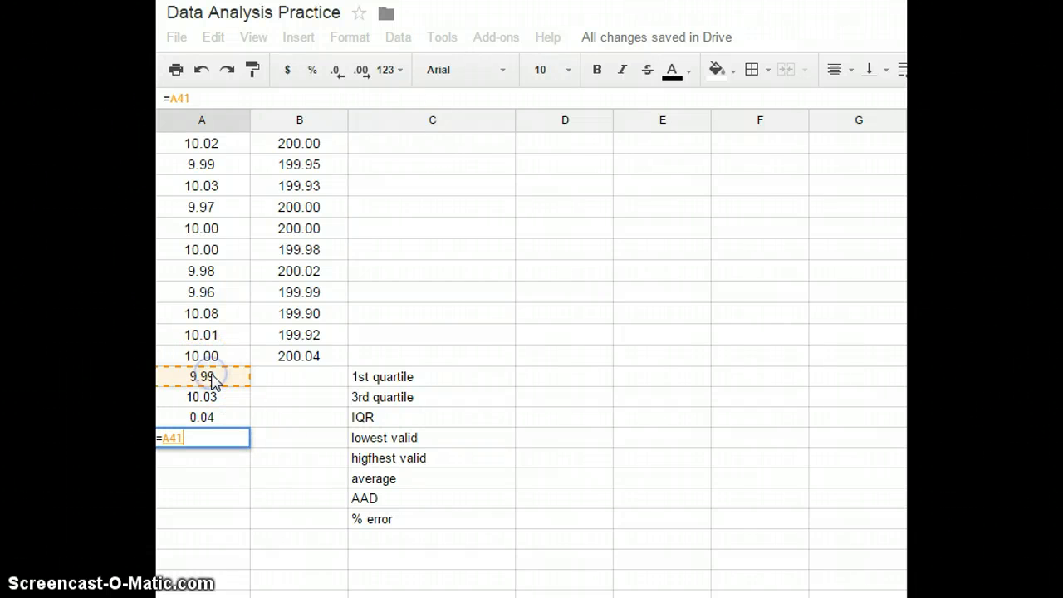
{"action": "type", "text": "-3"}
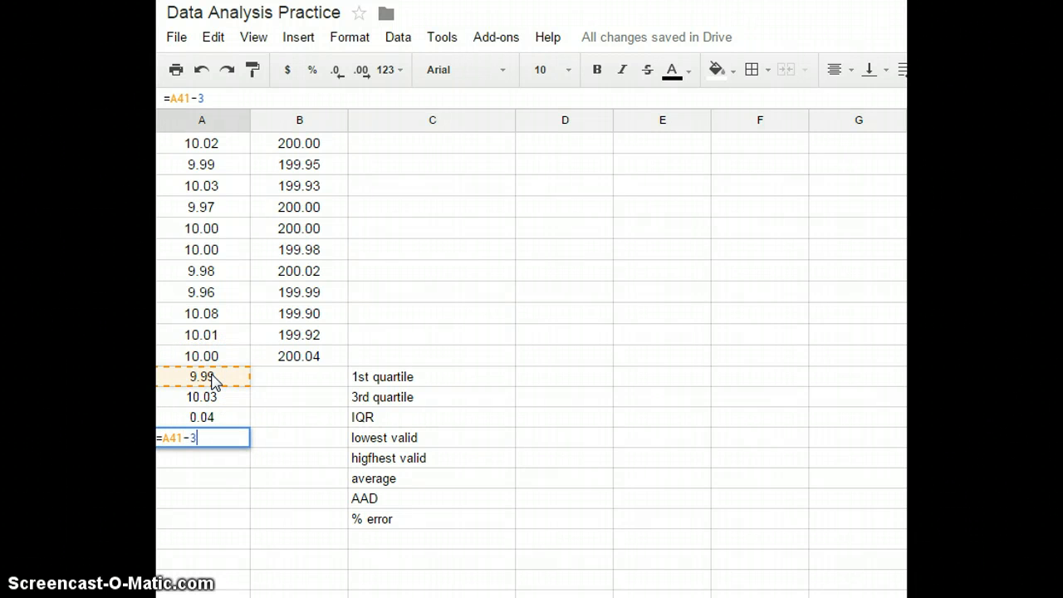
{"action": "type", "text": "*"}
{"action": "left_click", "coordinate": [206, 418]}
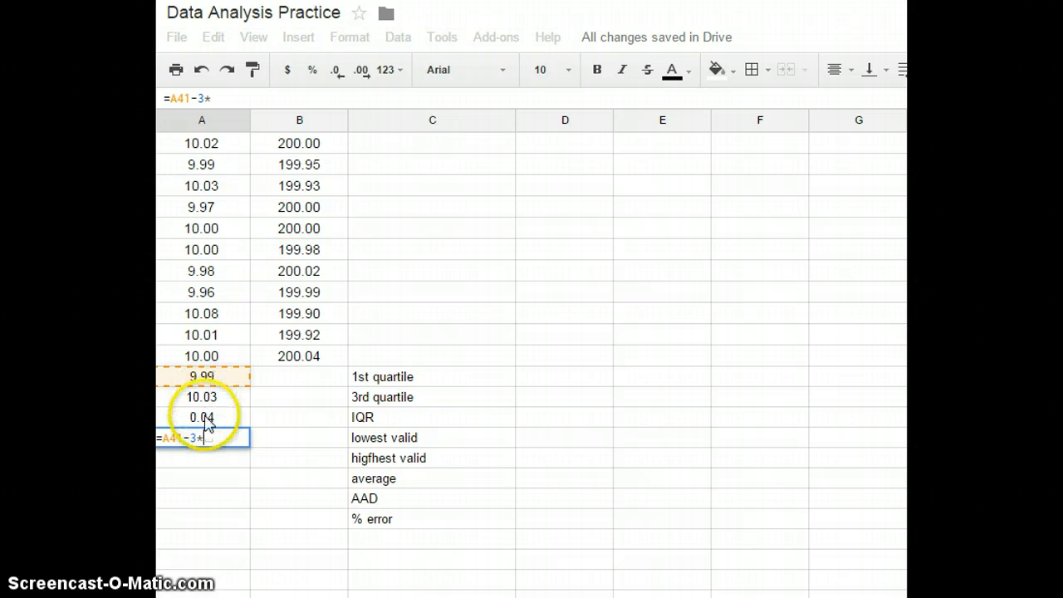
{"action": "key", "text": "Return"}
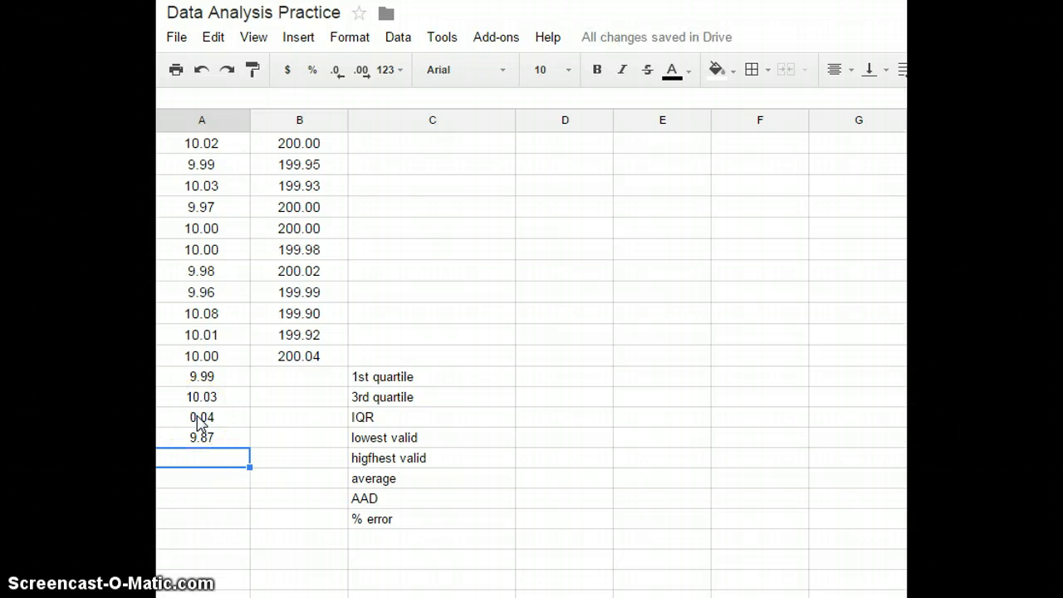
Calculate the highest valid value for the 10 g mass in A45 with =A42+3*A43
{"action": "type", "text": "="}
{"action": "left_click", "coordinate": [199, 396]}
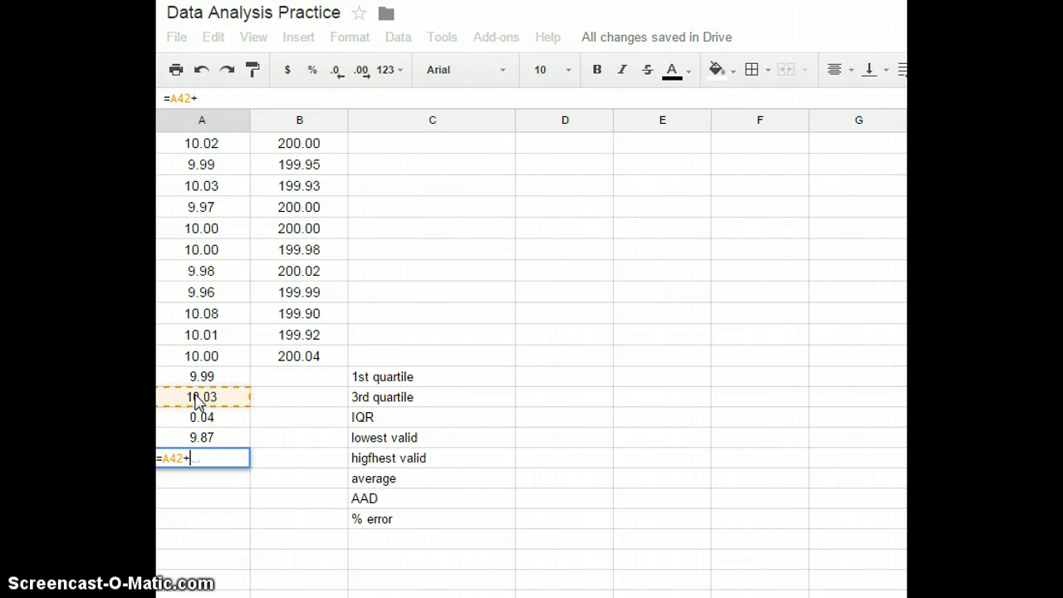
{"action": "type", "text": "+3"}
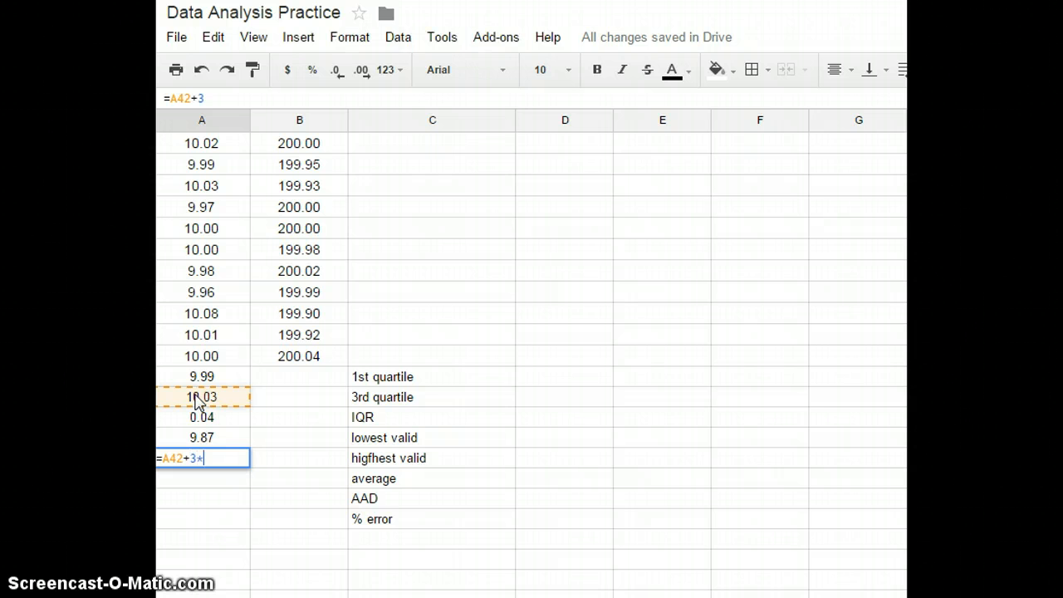
{"action": "type", "text": "*"}
{"action": "left_click", "coordinate": [197, 418]}
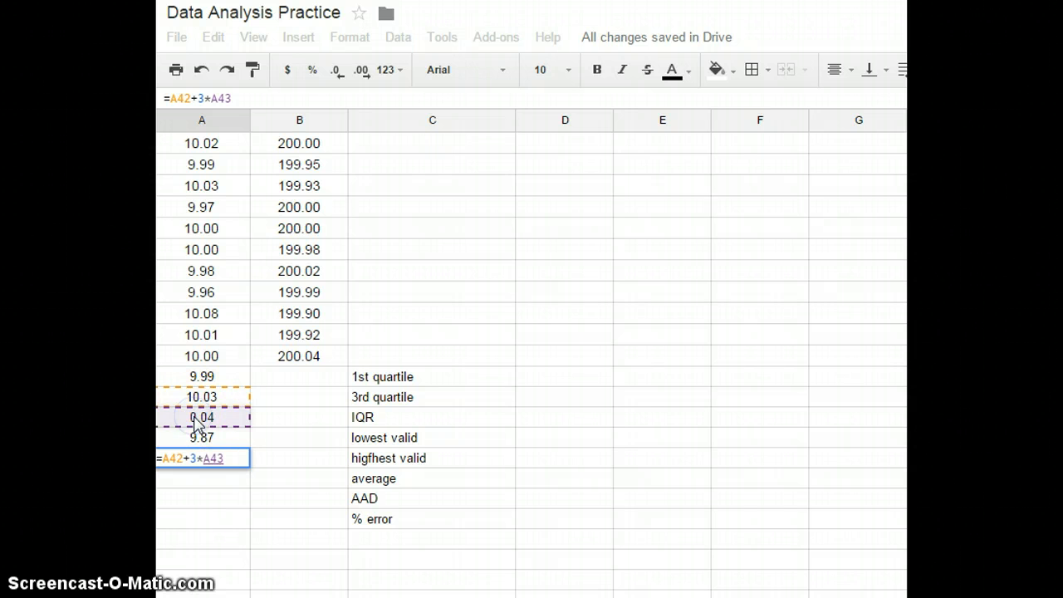
{"action": "key", "text": "Return"}
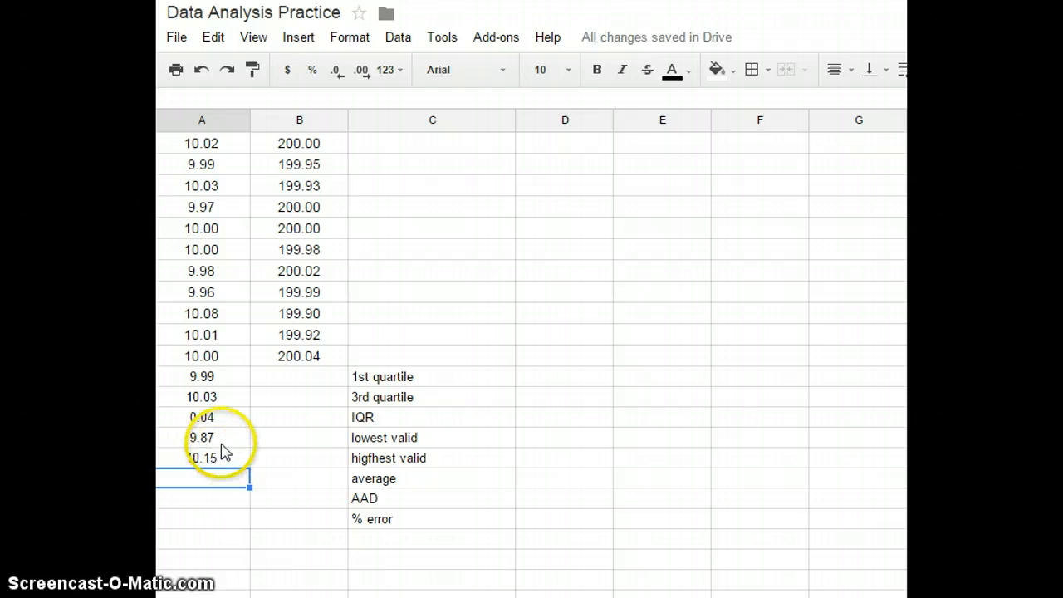
Check the 10 g mass readings in A5:A40 against the lowest and highest valid values for outliers
{"action": "left_click", "coordinate": [221, 438]}
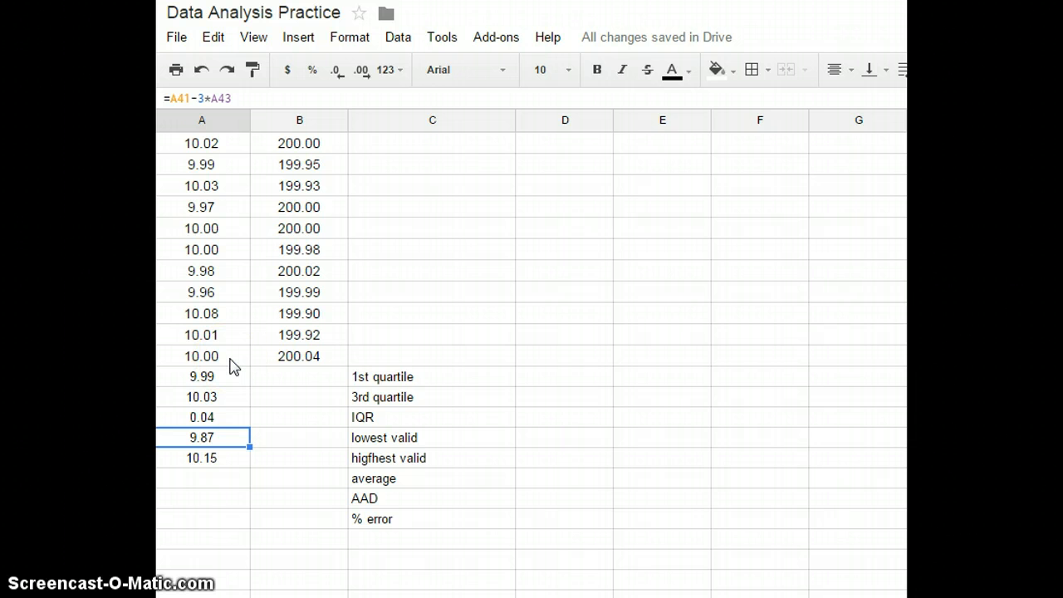
{"action": "left_click_drag", "start_coordinate": [230, 358], "coordinate": [214, 150]}
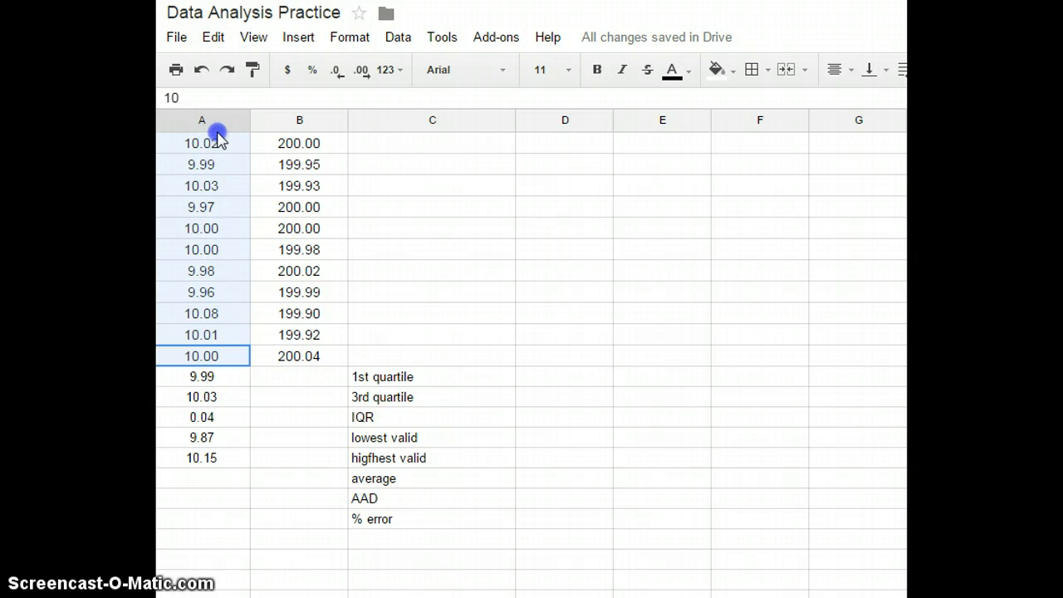
{"action": "left_click_drag", "start_coordinate": [217, 139], "coordinate": [219, 217]}
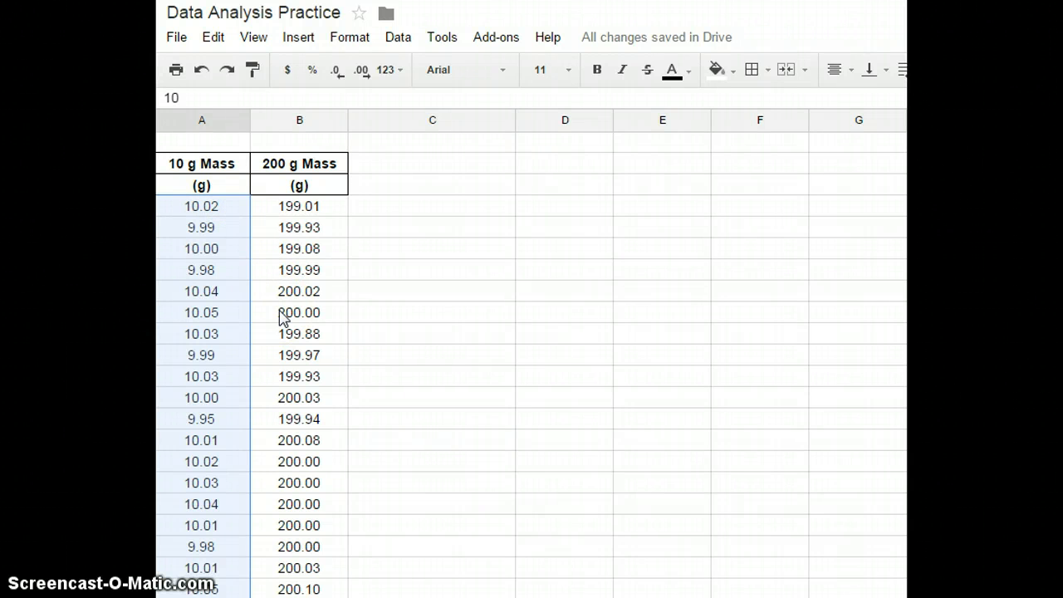
Calculate the average of the 10 g mass data in A46 using AVERAGE on A5:A40
{"action": "scroll", "coordinate": [282, 318], "scroll_direction": "down", "scroll_amount": 10}
{"action": "left_click", "coordinate": [212, 436]}
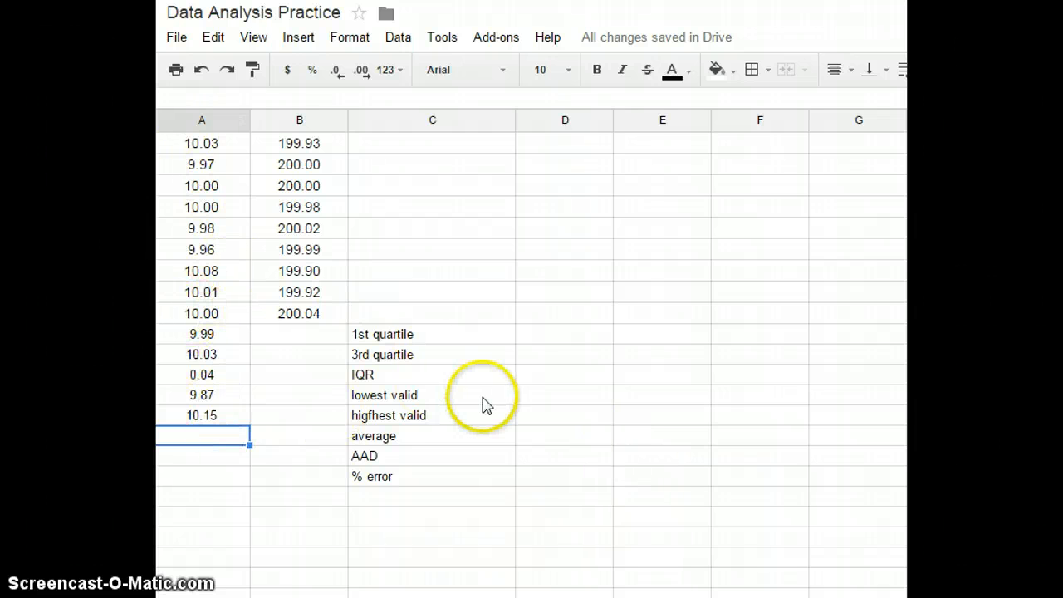
{"action": "type", "text": "=avera"}
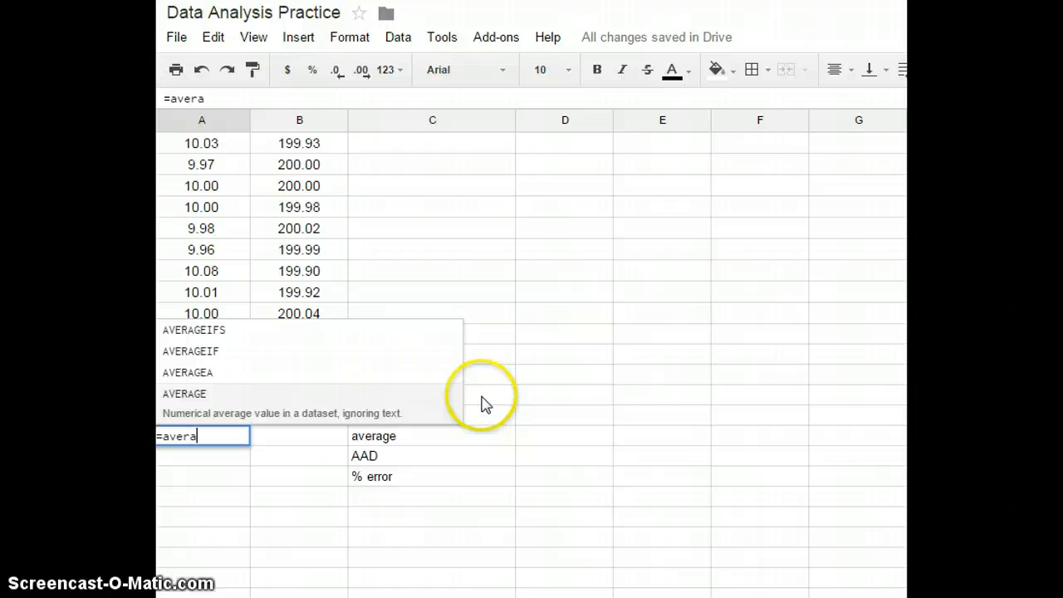
{"action": "type", "text": "ge("}
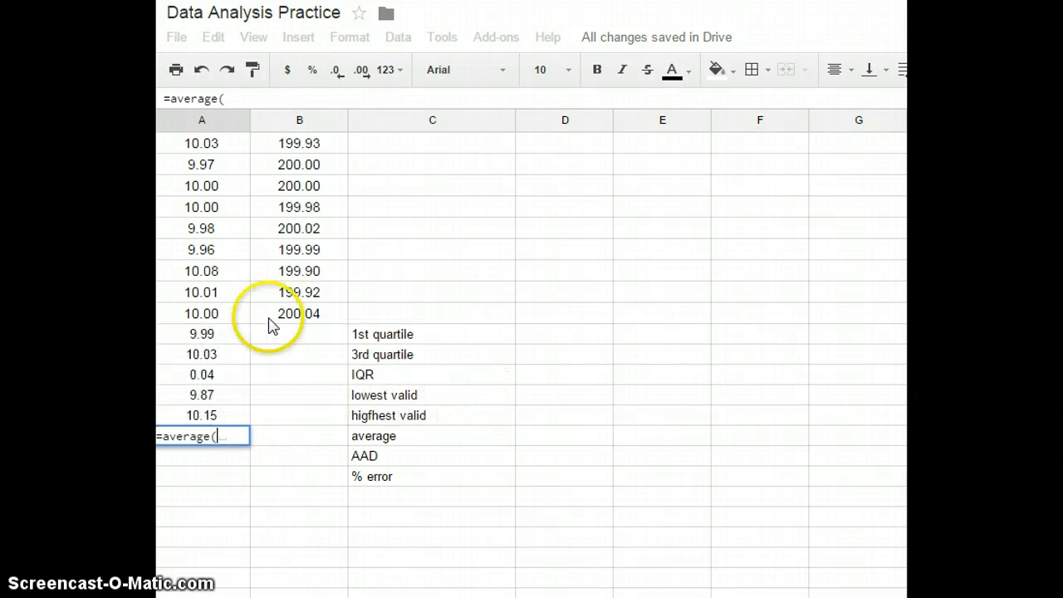
{"action": "left_click_drag", "start_coordinate": [231, 313], "coordinate": [214, 233]}
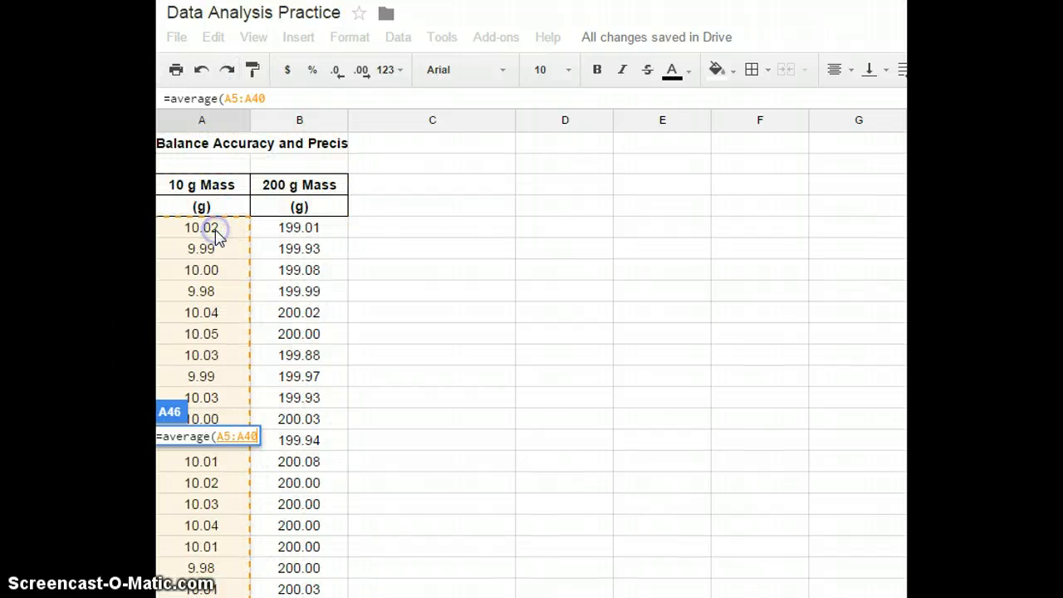
{"action": "key", "text": "Return"}
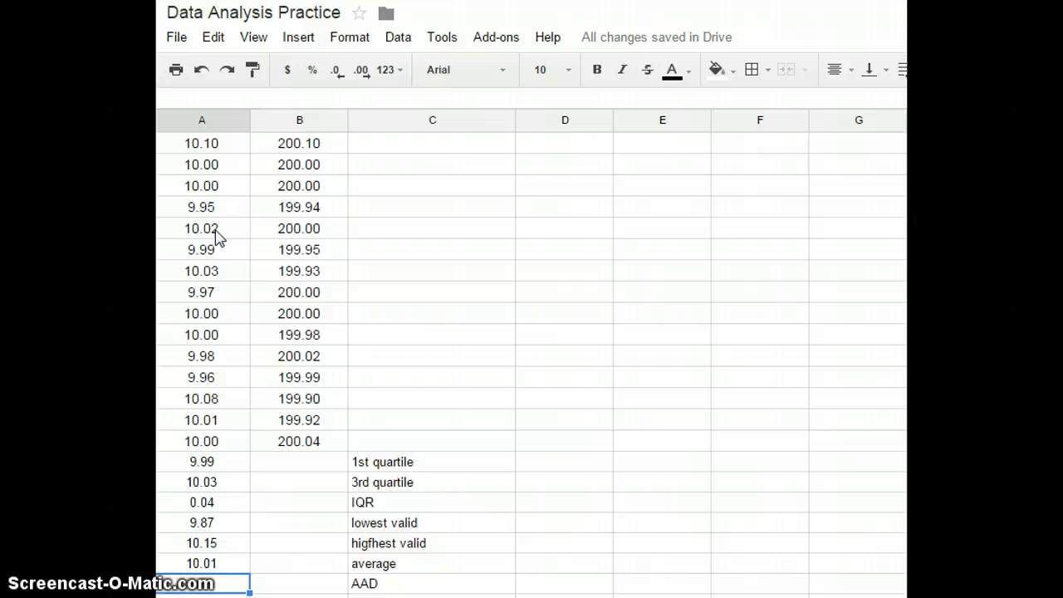
Calculate the AAD of the 10 g mass data in A47 using AVEDEV on the readings A5:A40
{"action": "type", "text": "="}
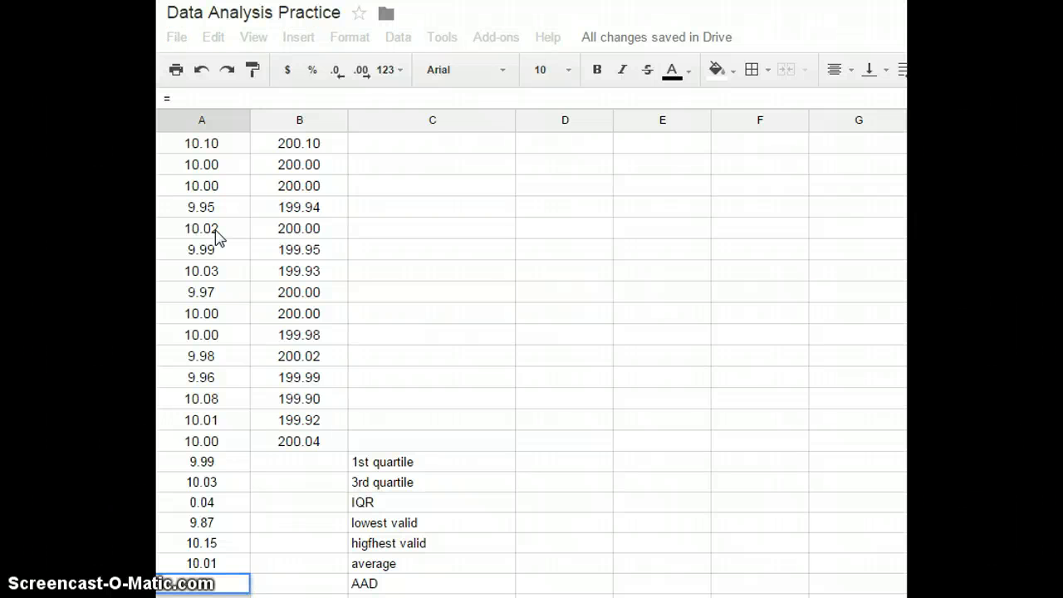
{"action": "type", "text": "avedev"}
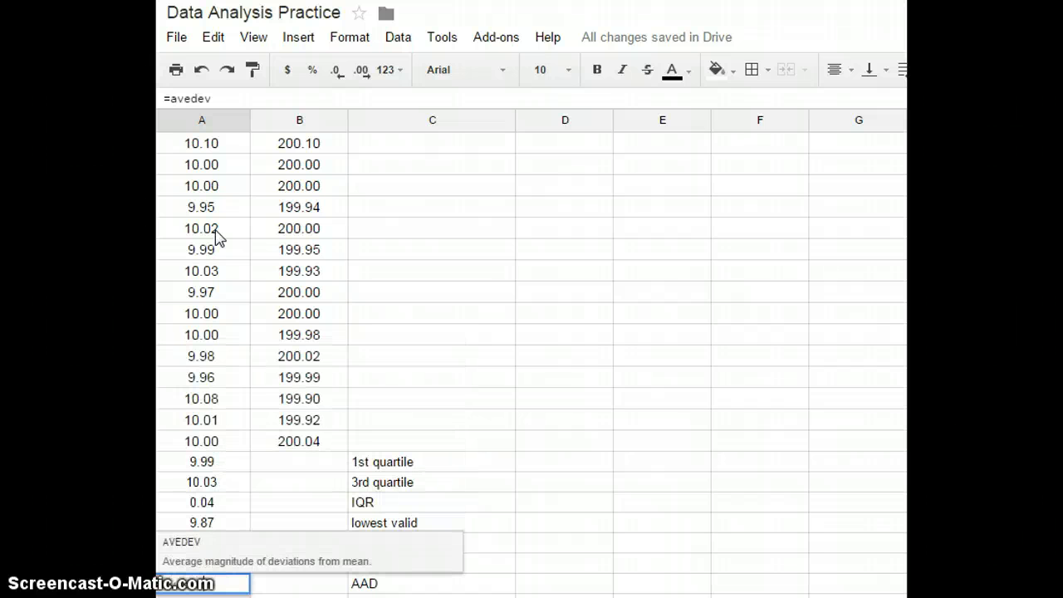
{"action": "type", "text": "("}
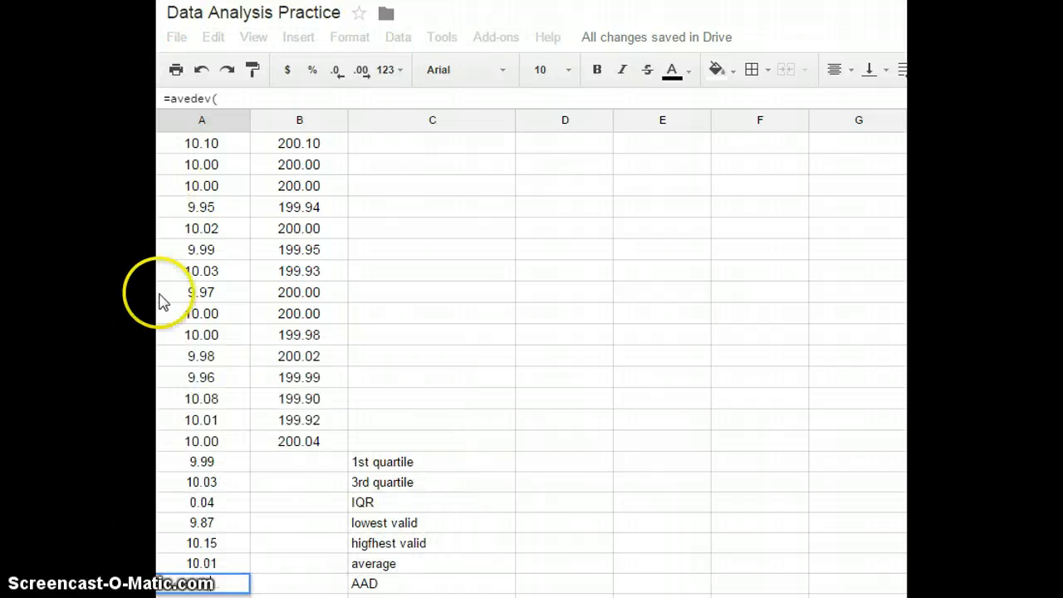
{"action": "left_click", "coordinate": [210, 443]}
{"action": "left_click_drag", "start_coordinate": [210, 442], "coordinate": [212, 230]}
{"action": "key", "text": "Return"}
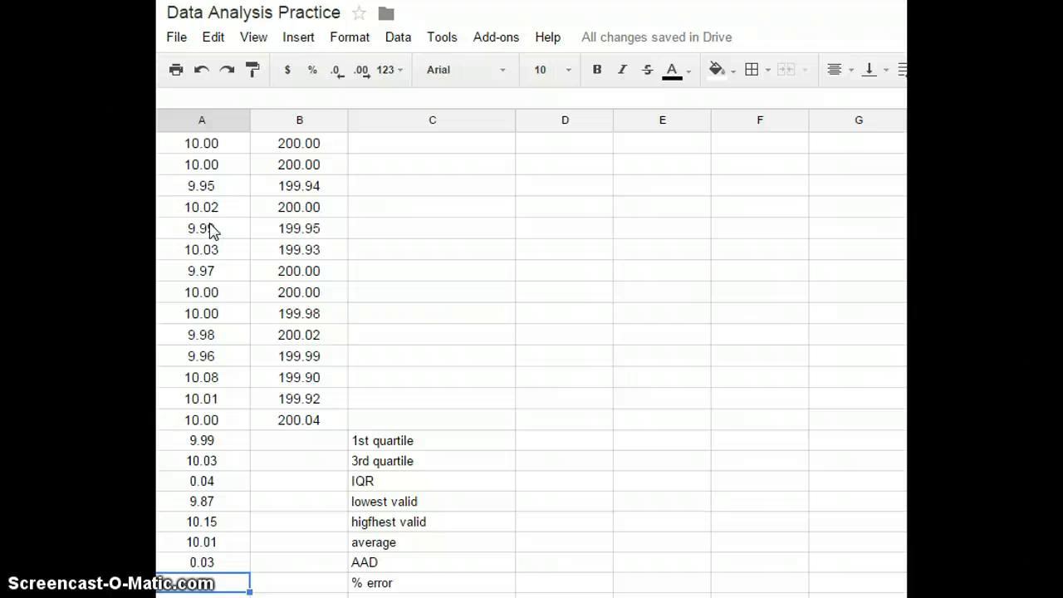
Calculate the 10 g mass % error in A48 with =(abs(A46-10.00))/10.00*100
{"action": "type", "text": "="}
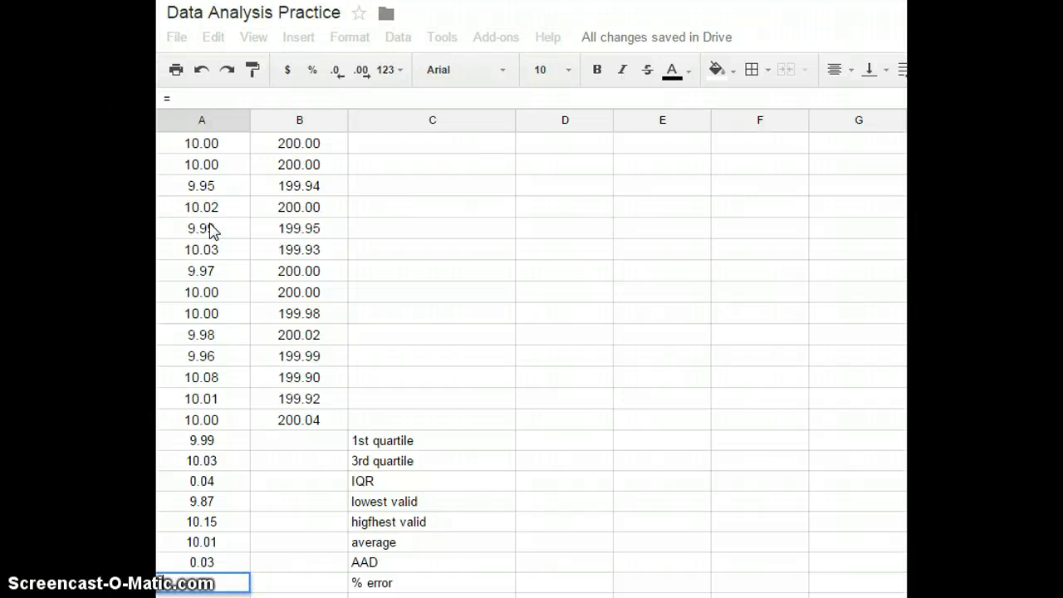
{"action": "type", "text": "abs"}
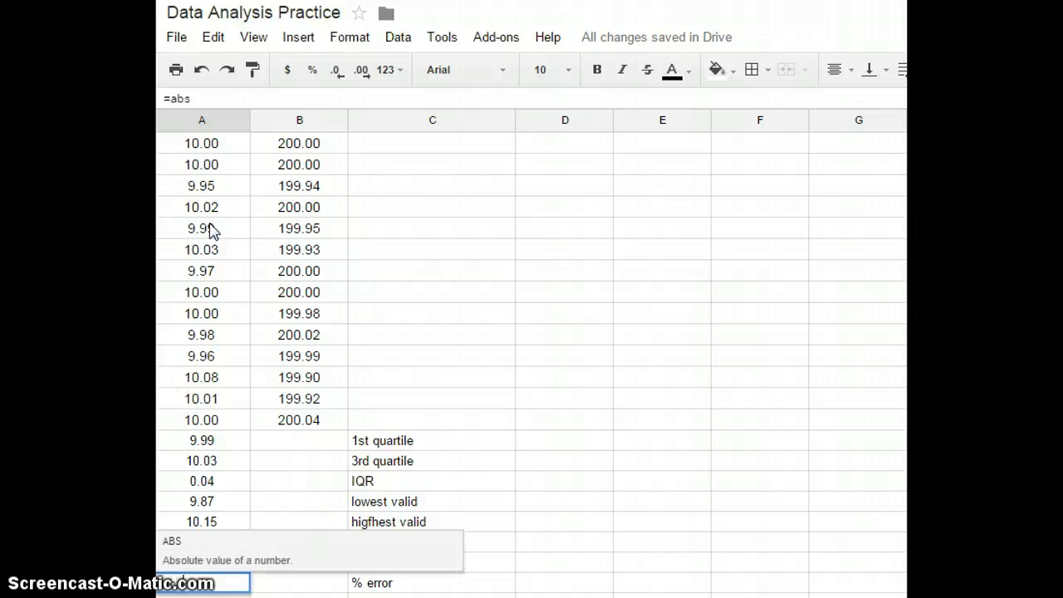
{"action": "type", "text": "("}
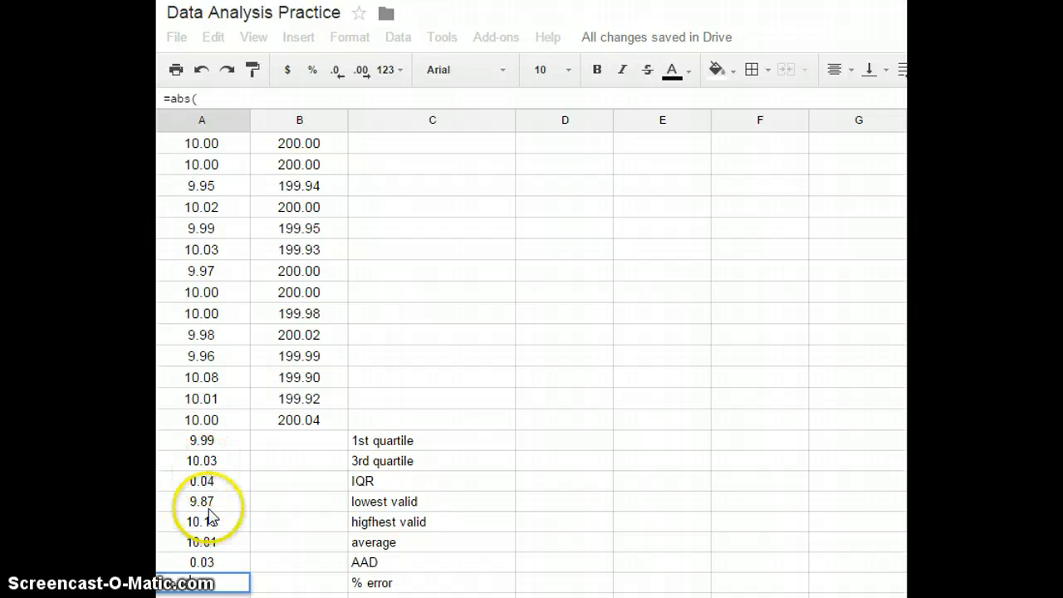
{"action": "left_click", "coordinate": [204, 545]}
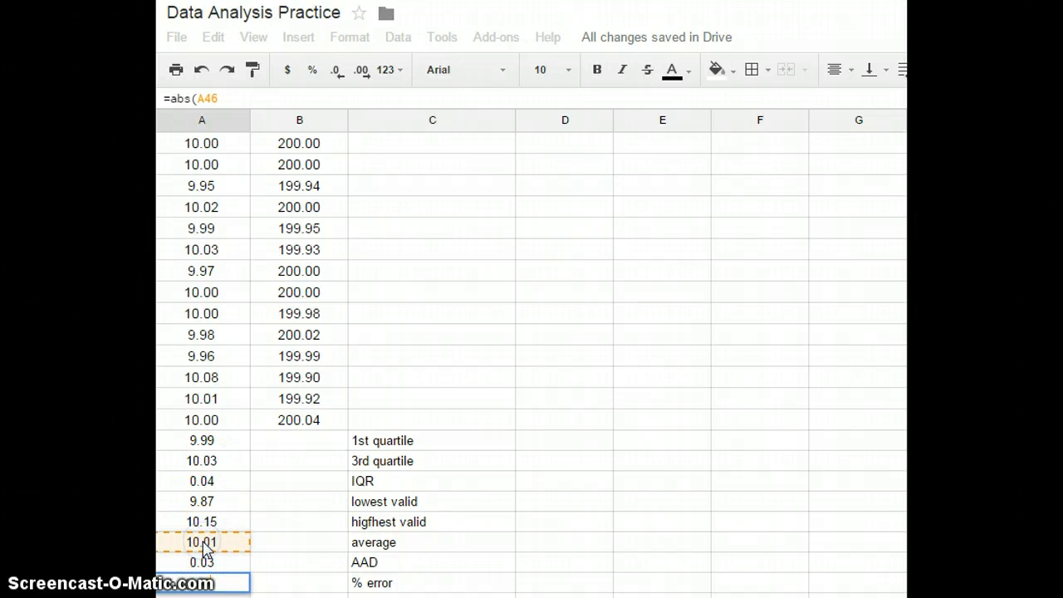
{"action": "type", "text": "-10.00"}
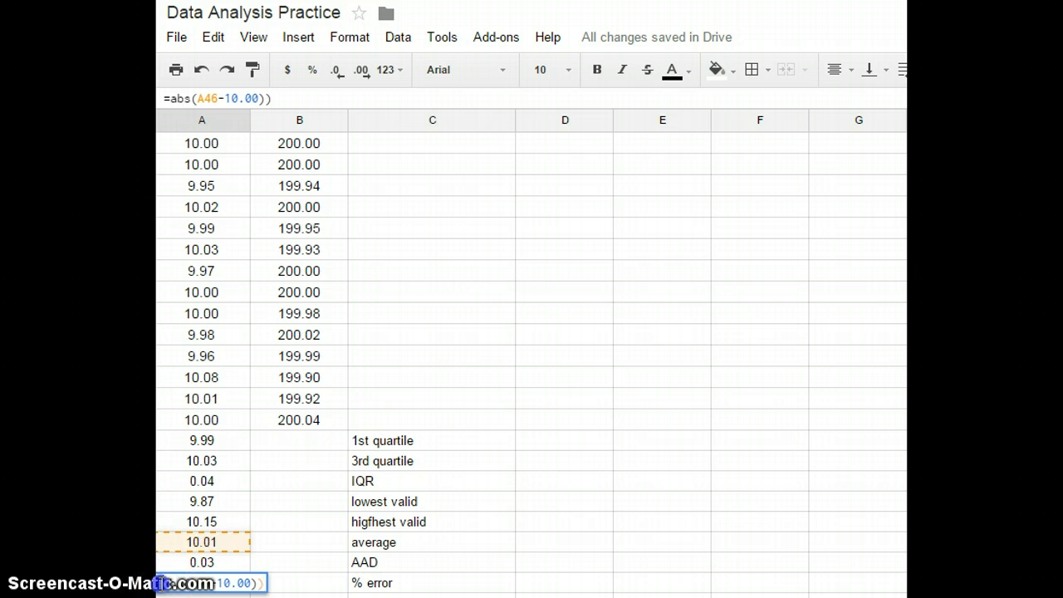
{"action": "type", "text": "("}
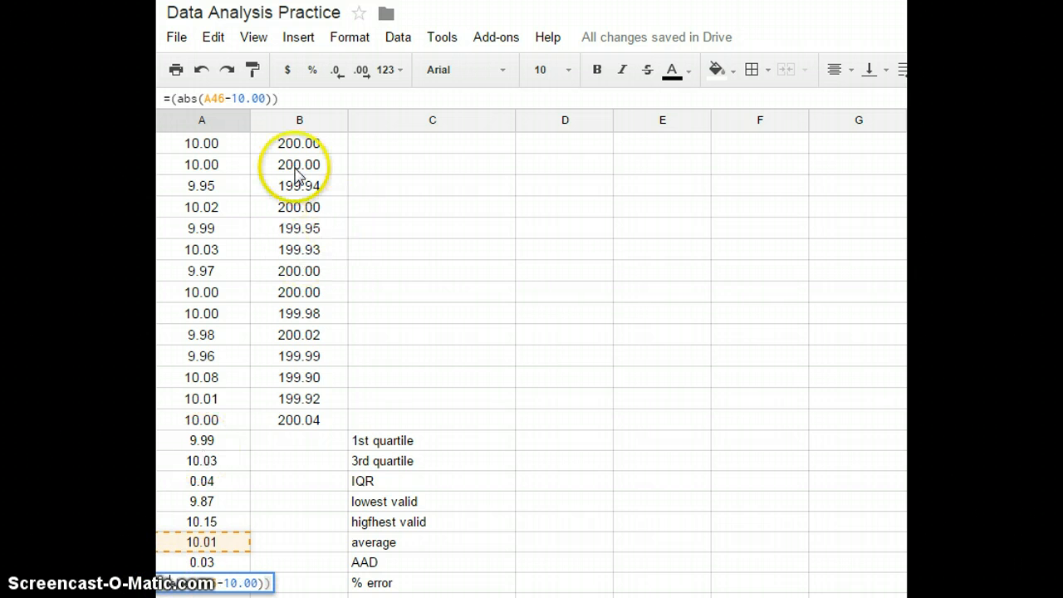
{"action": "left_click", "coordinate": [318, 103]}
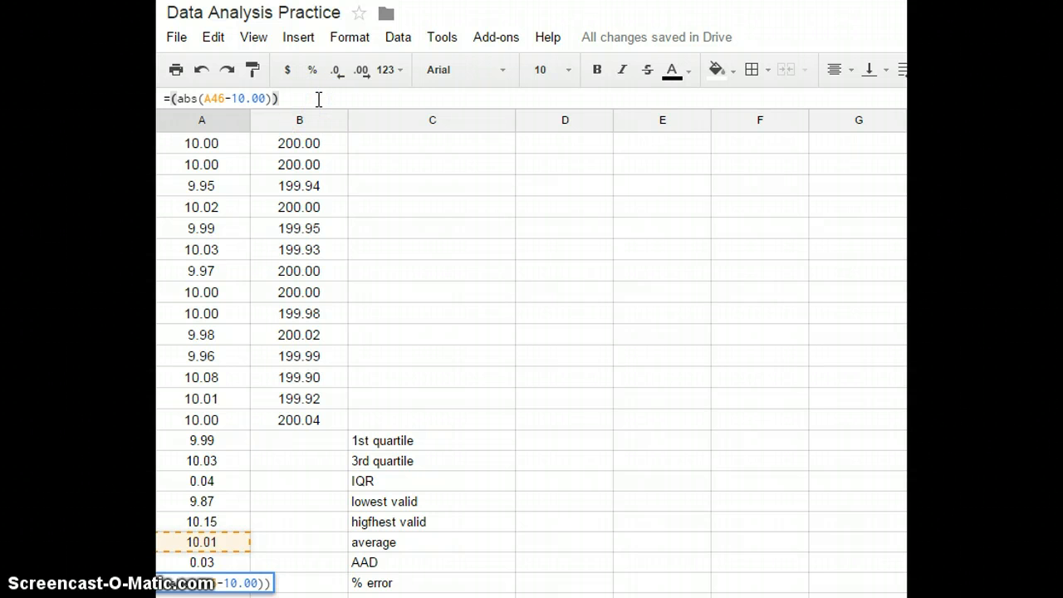
{"action": "type", "text": "/"}
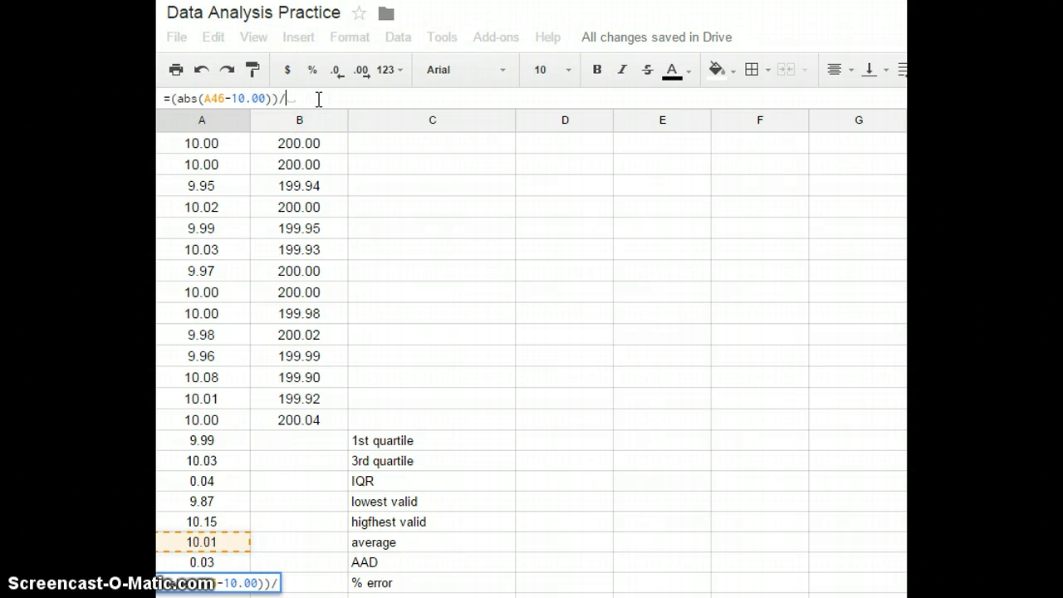
{"action": "type", "text": "10.00"}
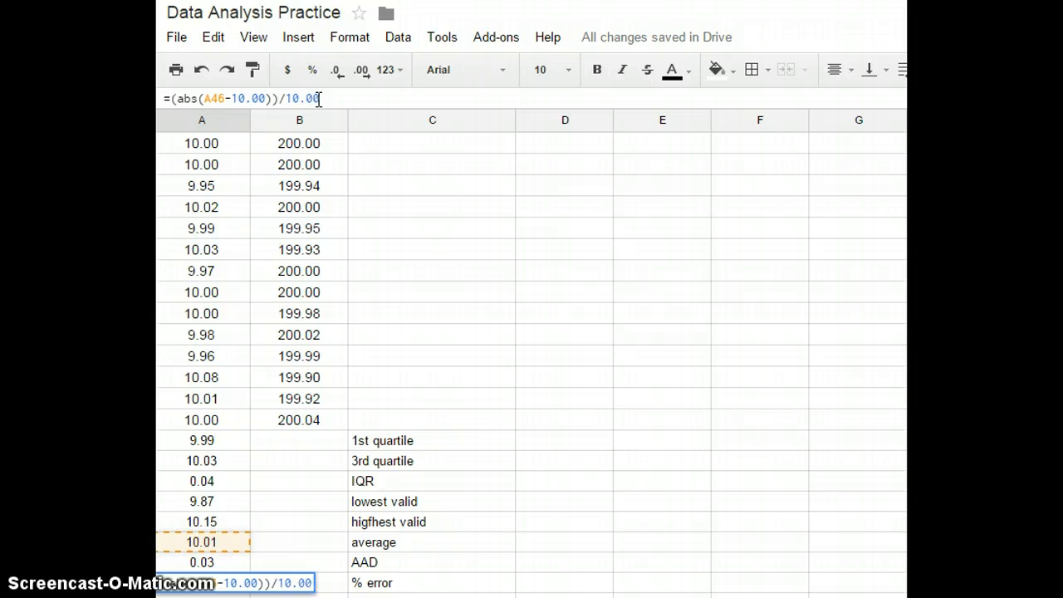
{"action": "type", "text": "*100"}
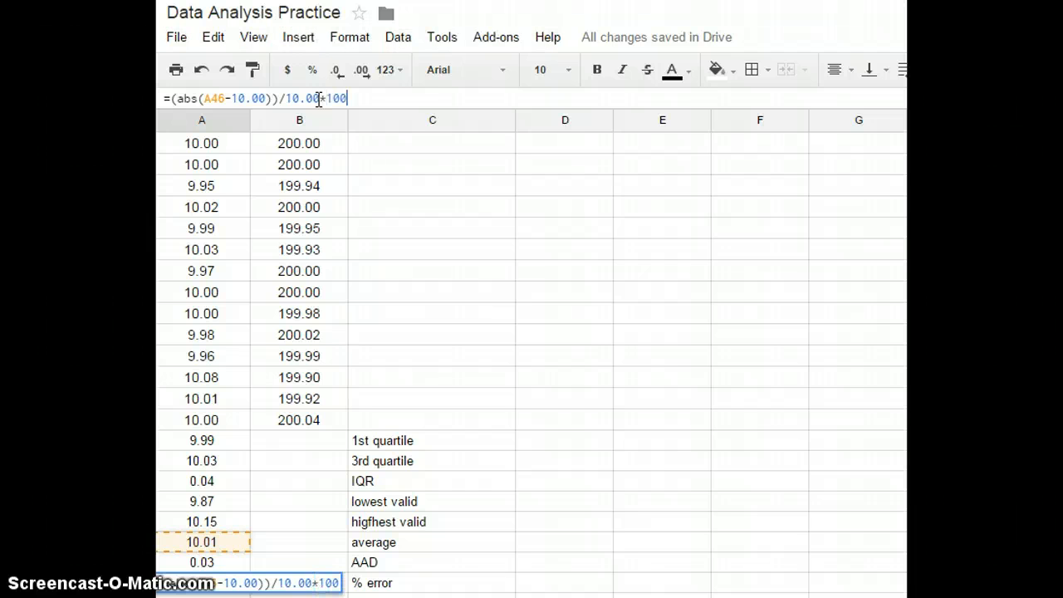
{"action": "key", "text": "Return"}
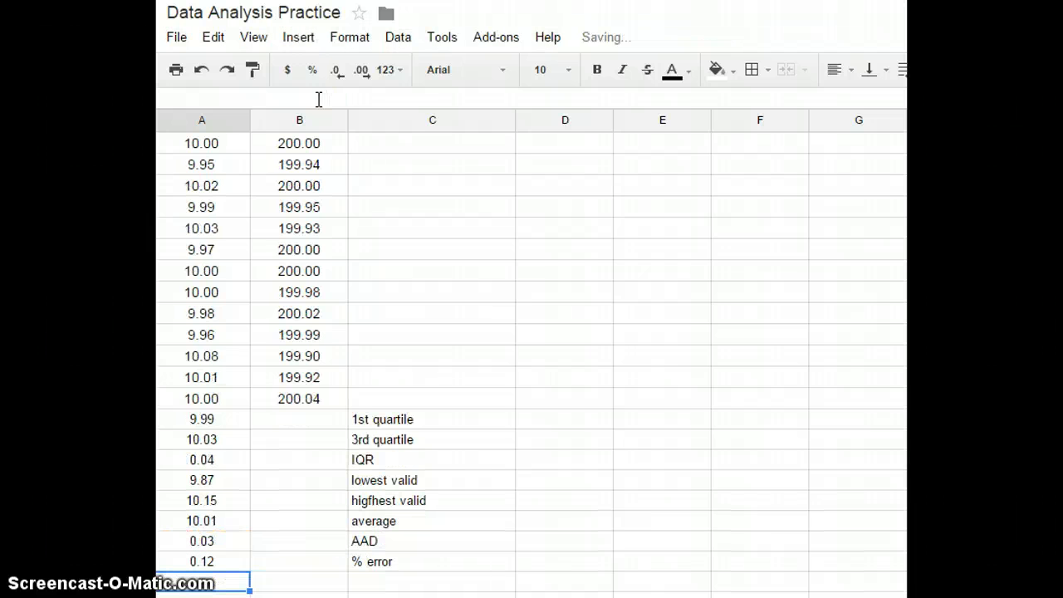
{"action": "left_click", "coordinate": [215, 563]}
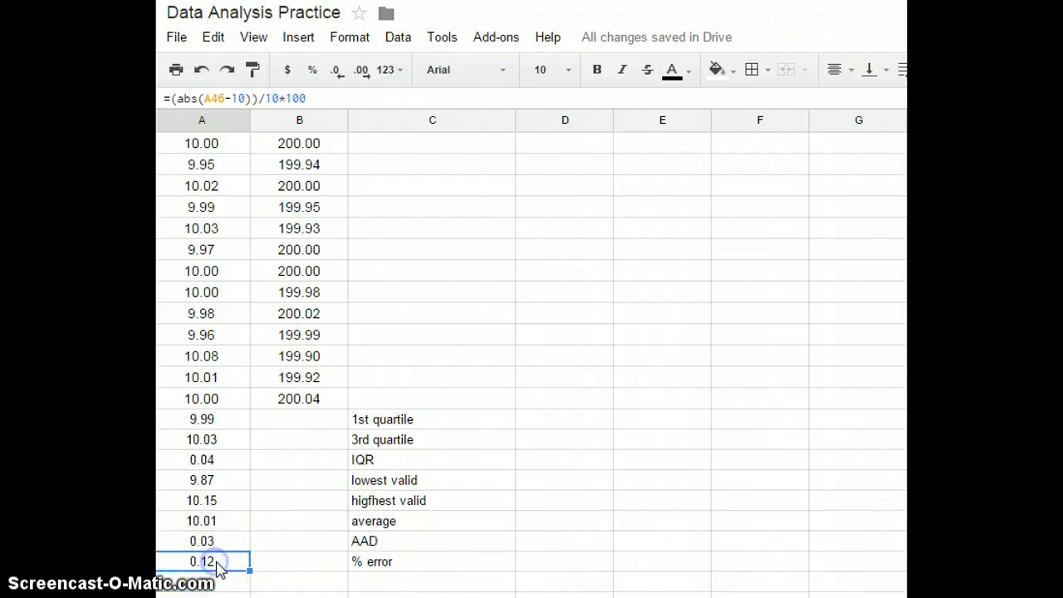
Fill the 1st quartile, 3rd quartile and IQR formulas from A41:A43 across to B41:B43 for the 200 g mass, and check B41's formula
{"action": "left_click", "coordinate": [220, 420]}
{"action": "left_click_drag", "start_coordinate": [220, 420], "coordinate": [204, 561]}
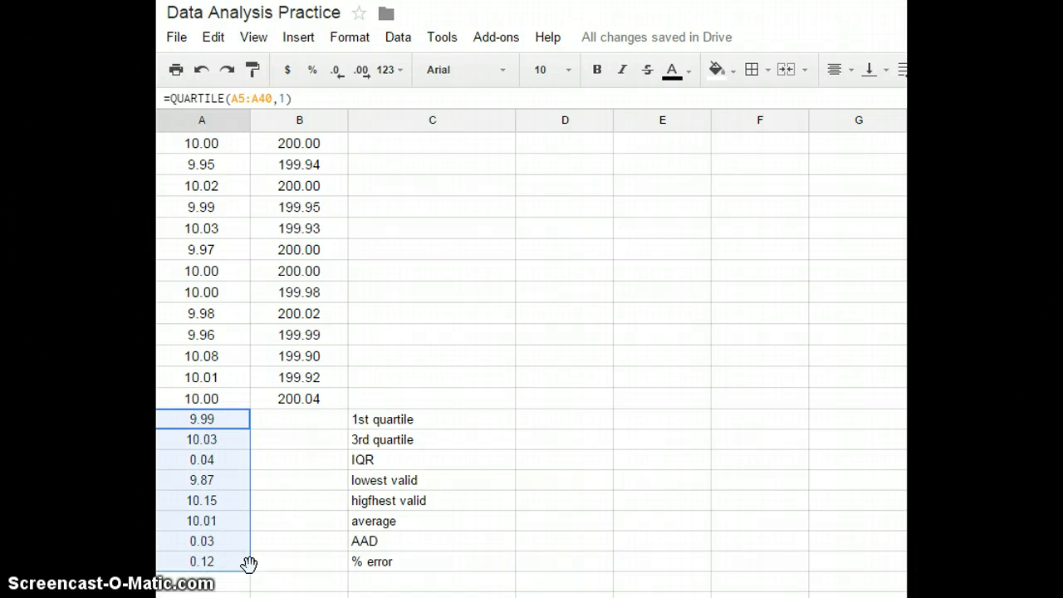
{"action": "left_click", "coordinate": [277, 548]}
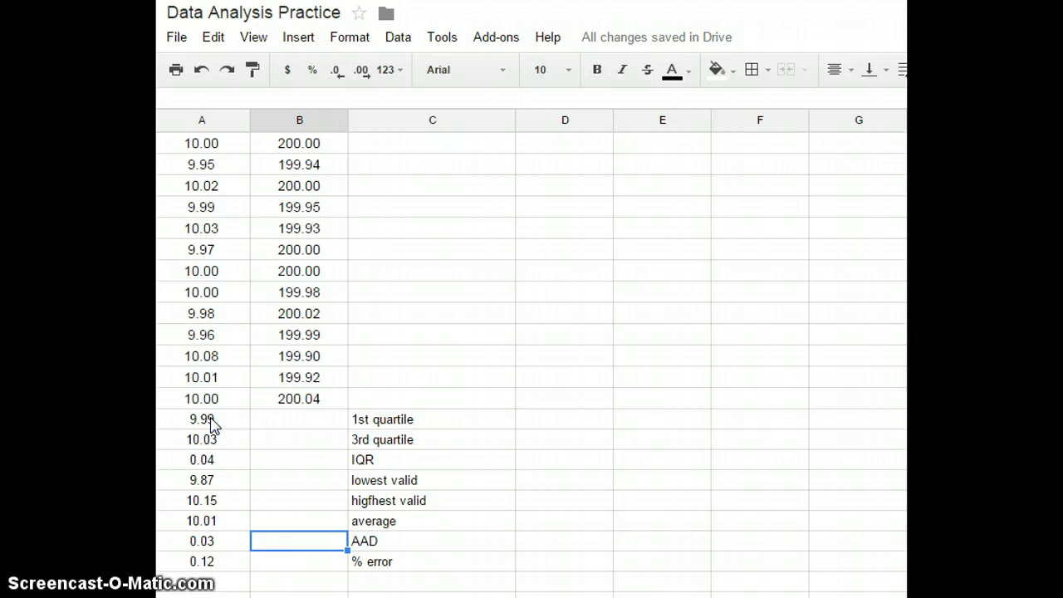
{"action": "left_click_drag", "start_coordinate": [212, 423], "coordinate": [345, 465]}
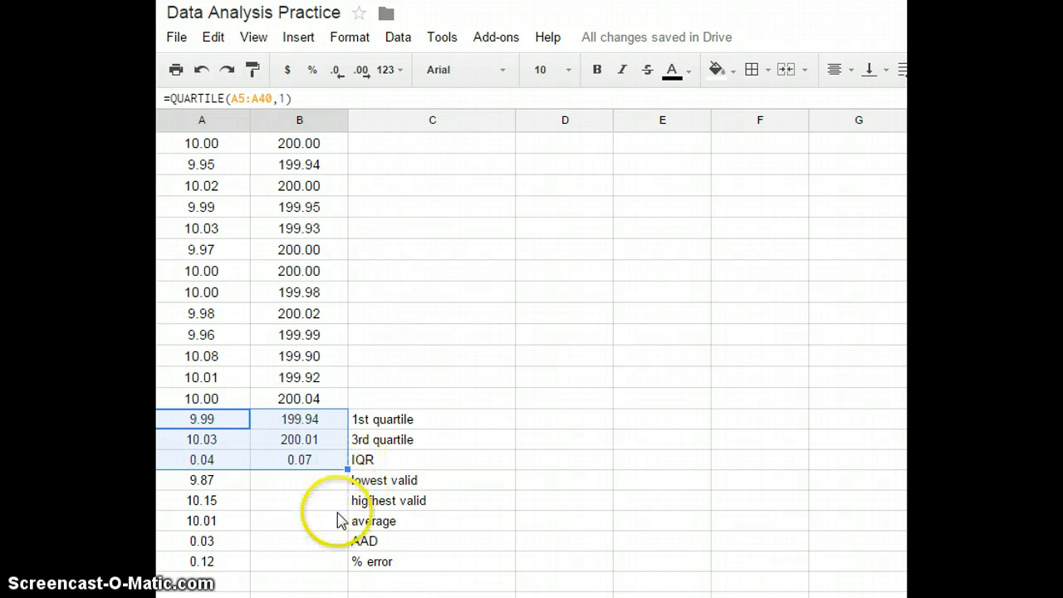
{"action": "left_click", "coordinate": [528, 455]}
{"action": "left_click", "coordinate": [301, 419]}
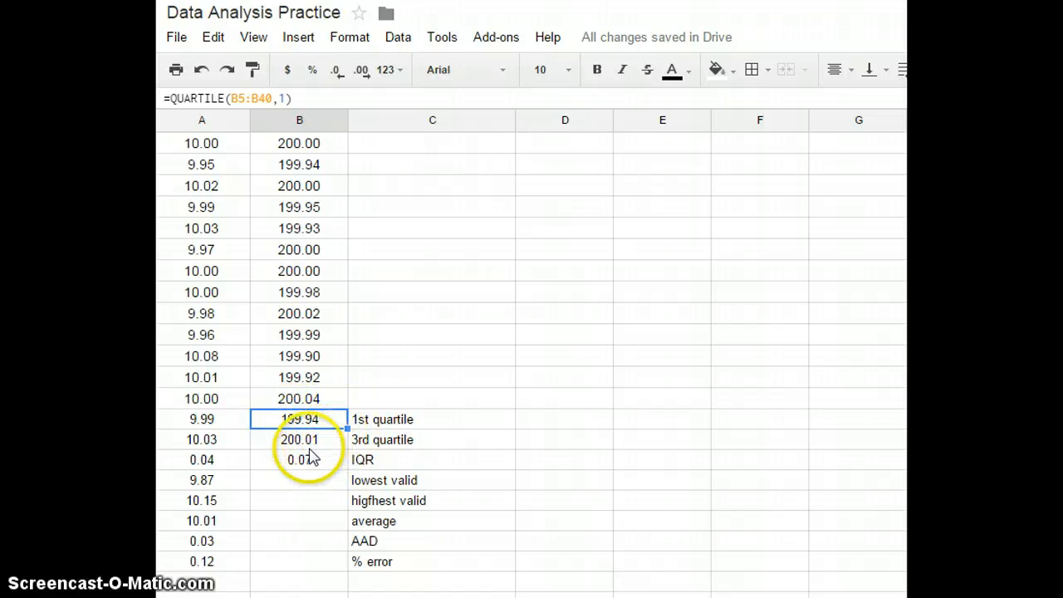
Fill the lowest valid formula from A44 across to B44 for the 200 g mass
{"action": "left_click", "coordinate": [203, 481]}
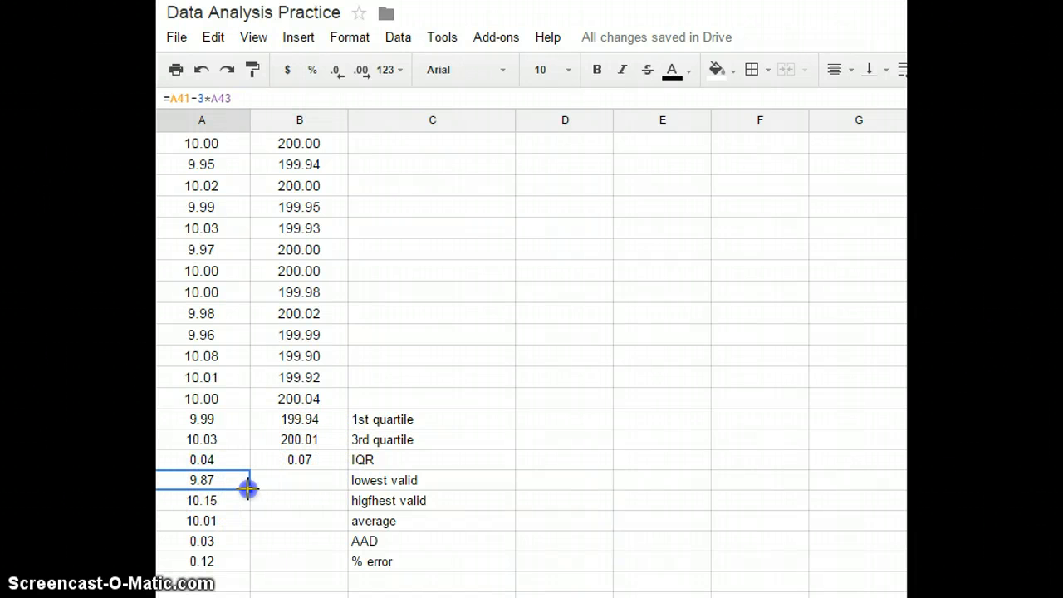
{"action": "left_click_drag", "start_coordinate": [248, 488], "coordinate": [309, 483]}
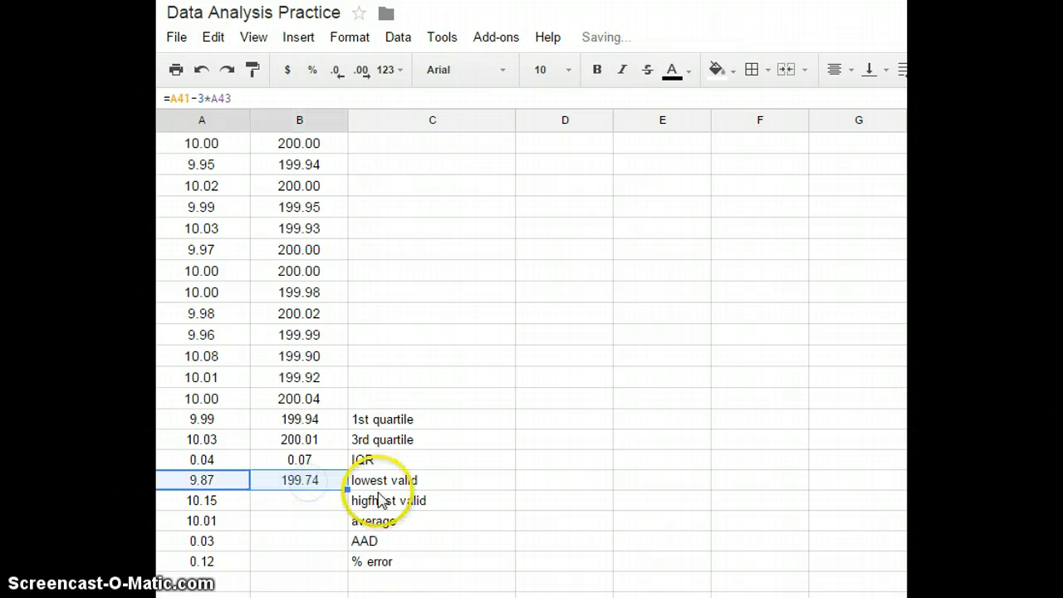
{"action": "left_click", "coordinate": [508, 484]}
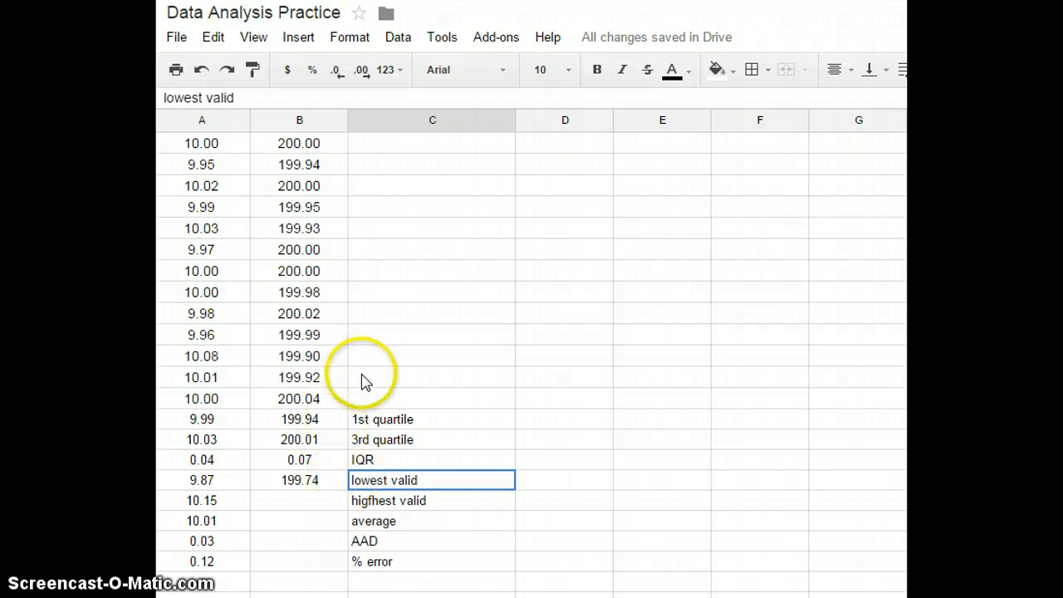
Mark the 200 g reading 199.01 in B5, below the lowest valid limit, in bold red text
{"action": "scroll", "coordinate": [314, 385], "scroll_direction": "up", "scroll_amount": 10}
{"action": "left_click", "coordinate": [316, 383]}
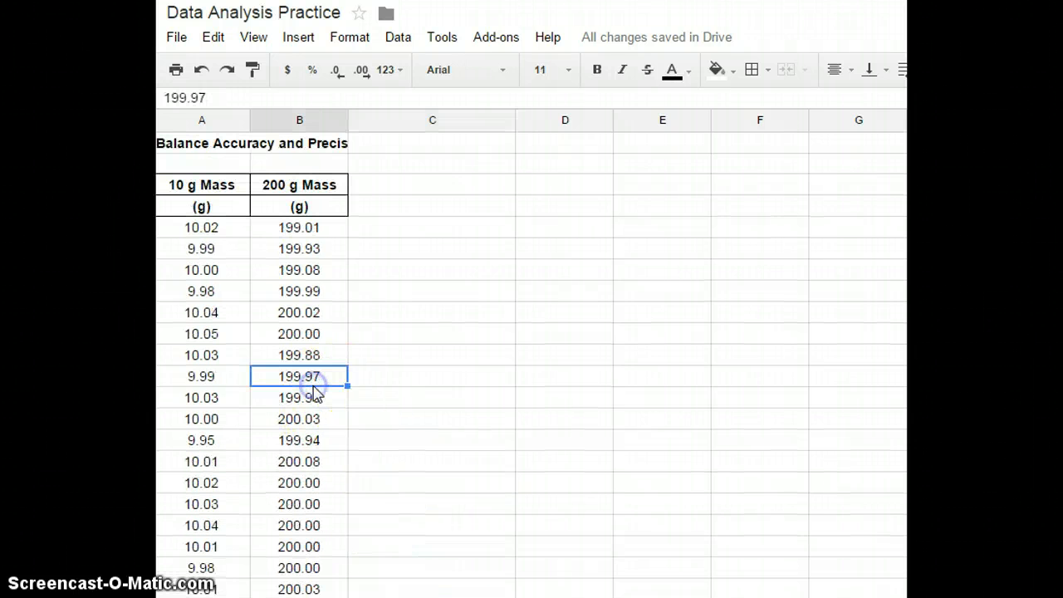
{"action": "scroll", "coordinate": [316, 394], "scroll_direction": "down", "scroll_amount": 2}
{"action": "scroll", "coordinate": [316, 395], "scroll_direction": "up", "scroll_amount": 1}
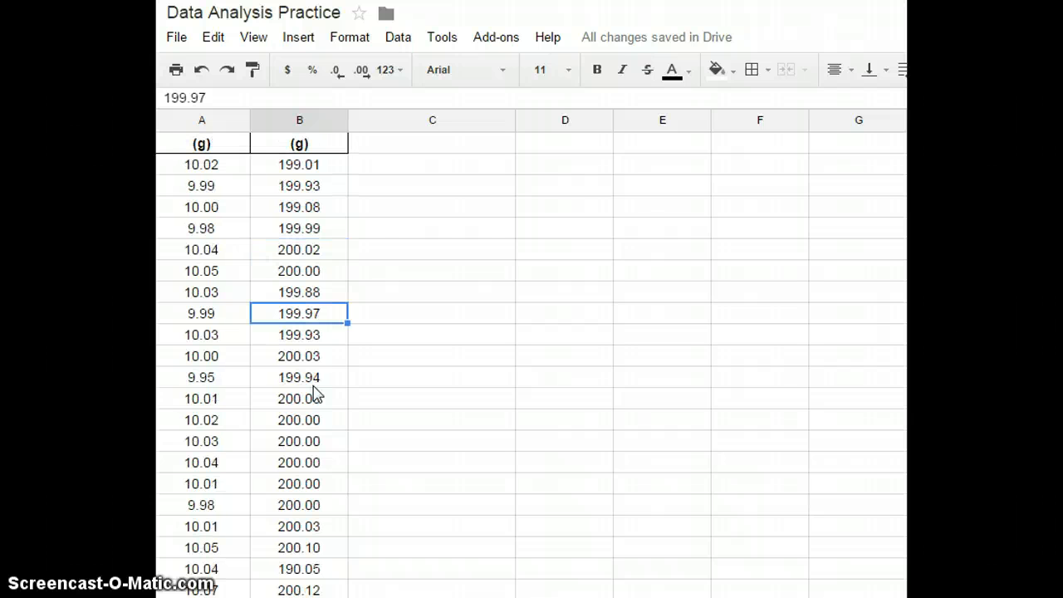
{"action": "left_click", "coordinate": [319, 167]}
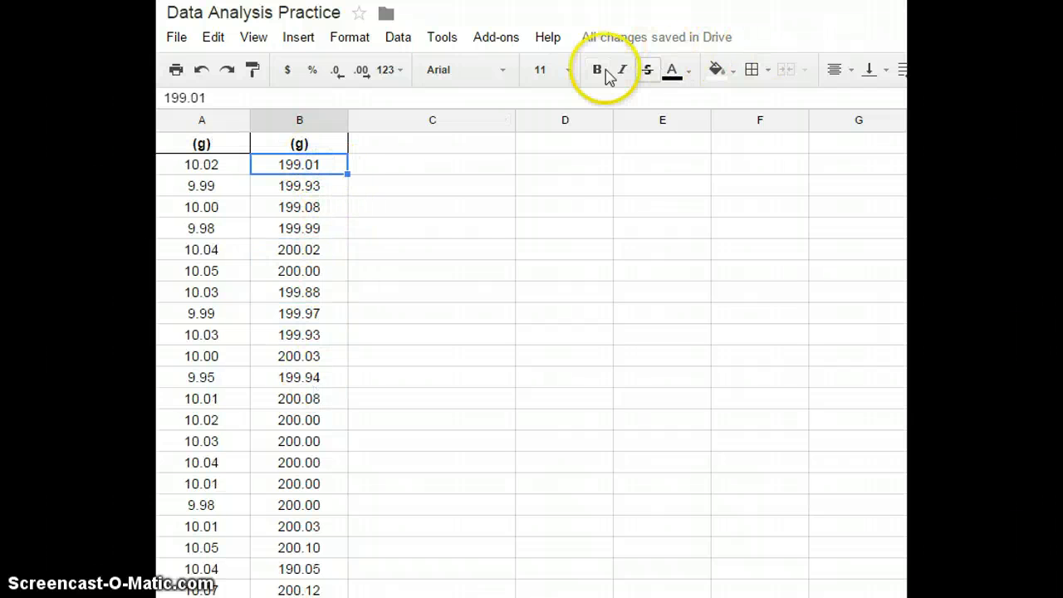
{"action": "left_click", "coordinate": [604, 71]}
{"action": "left_click", "coordinate": [671, 70]}
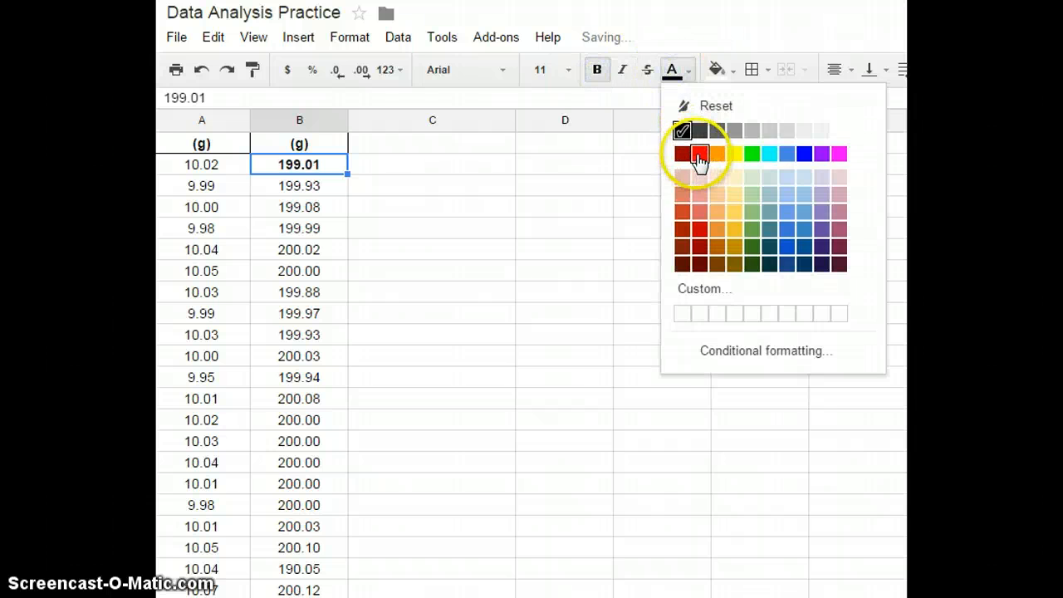
{"action": "left_click", "coordinate": [700, 154]}
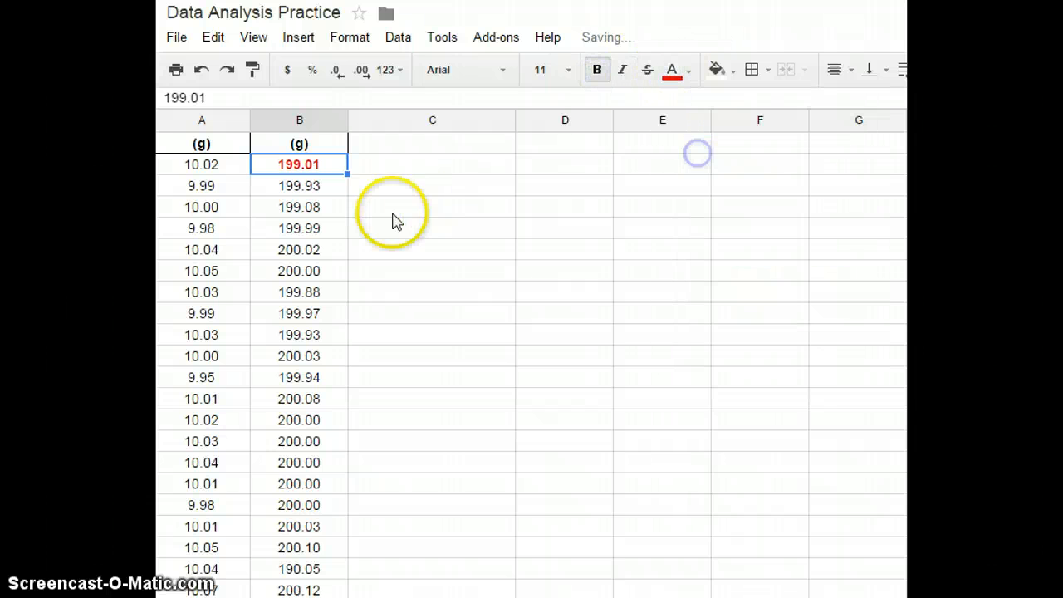
Format the 200 g outlier reading 199.08 in B7 as red, bold text
{"action": "left_click", "coordinate": [318, 209]}
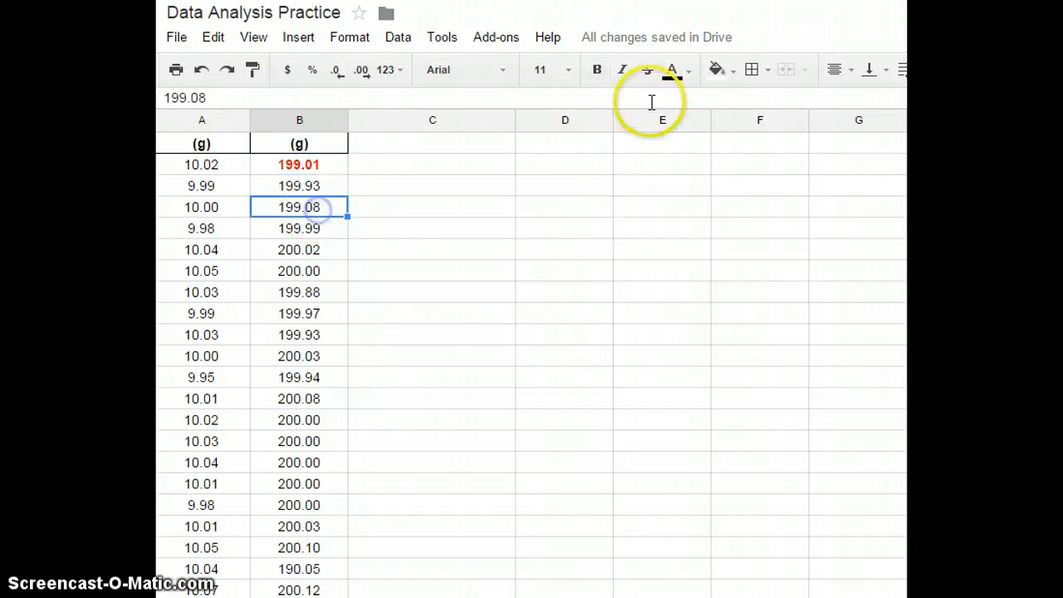
{"action": "left_click", "coordinate": [672, 69]}
{"action": "left_click", "coordinate": [706, 153]}
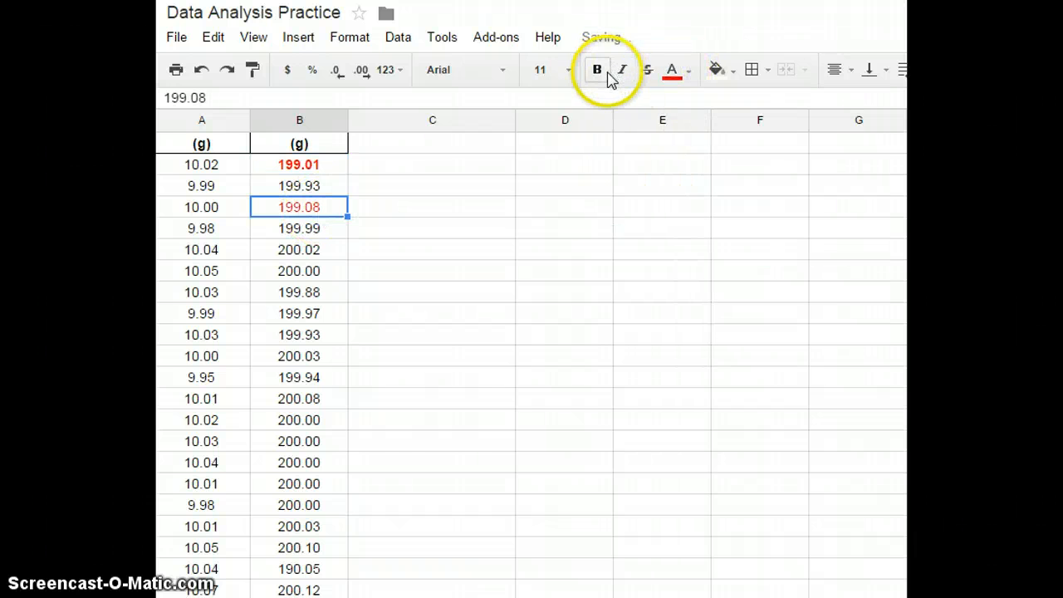
{"action": "left_click", "coordinate": [610, 76]}
{"action": "left_click", "coordinate": [451, 333]}
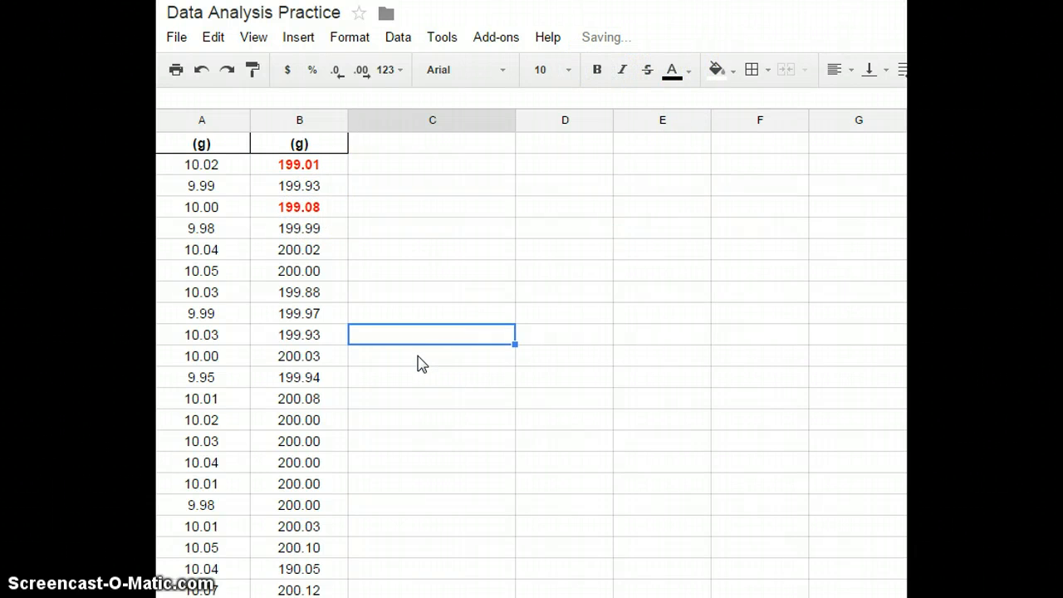
Format the 200 g outlier reading 190.05 in B24 as bold, red text
{"action": "scroll", "coordinate": [421, 363], "scroll_direction": "down", "scroll_amount": 2}
{"action": "scroll", "coordinate": [421, 366], "scroll_direction": "down", "scroll_amount": 1}
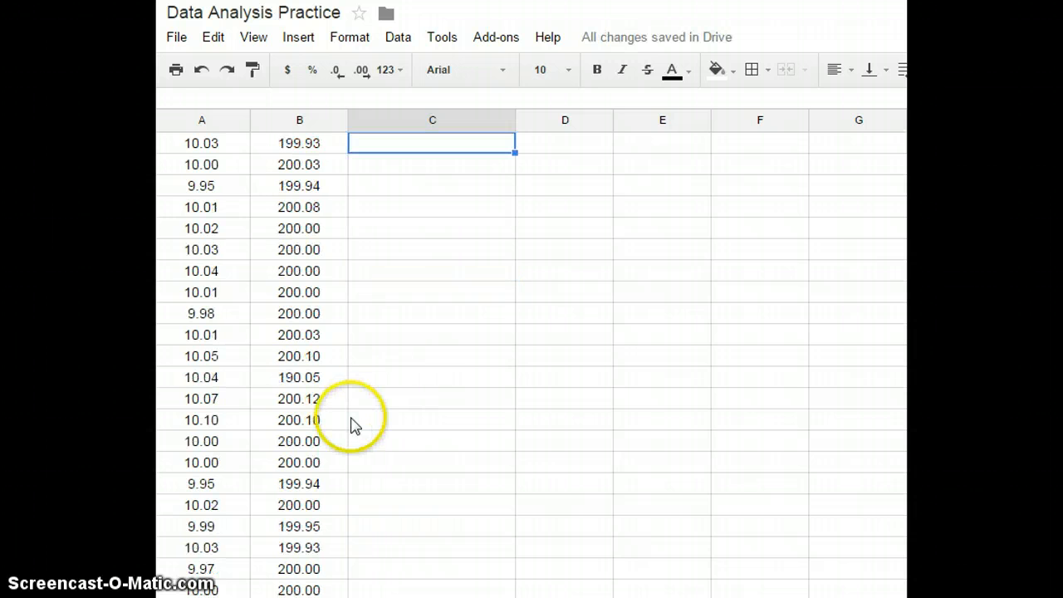
{"action": "left_click", "coordinate": [320, 376]}
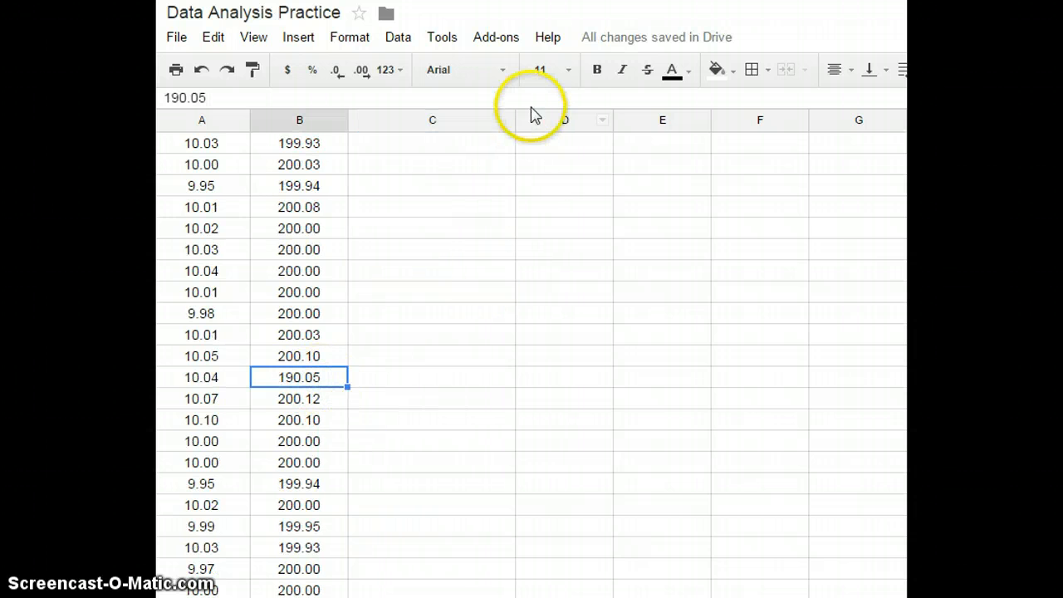
{"action": "left_click", "coordinate": [596, 73]}
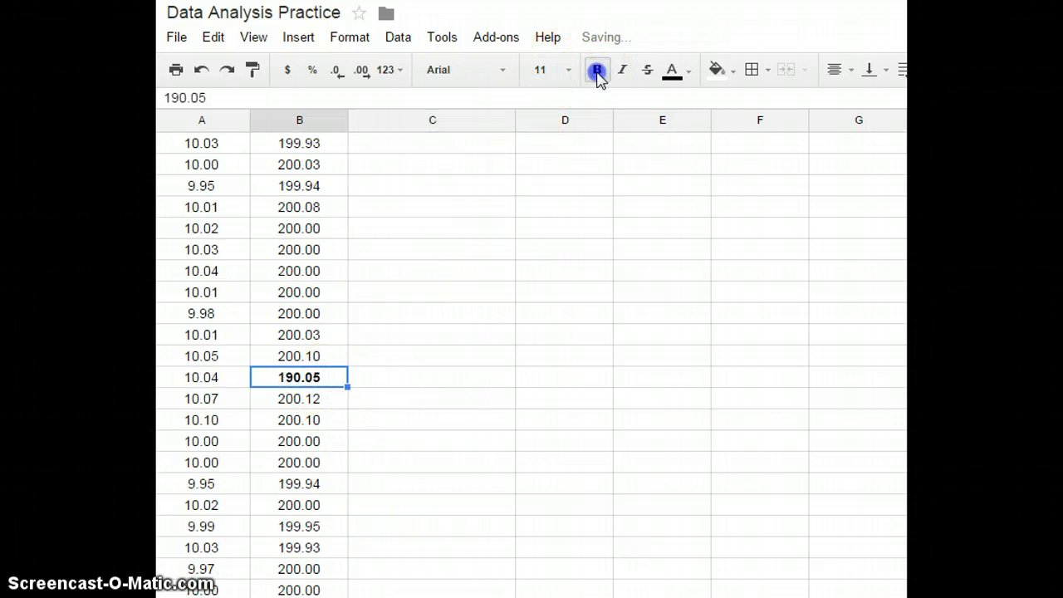
{"action": "left_click", "coordinate": [671, 73]}
{"action": "left_click", "coordinate": [700, 155]}
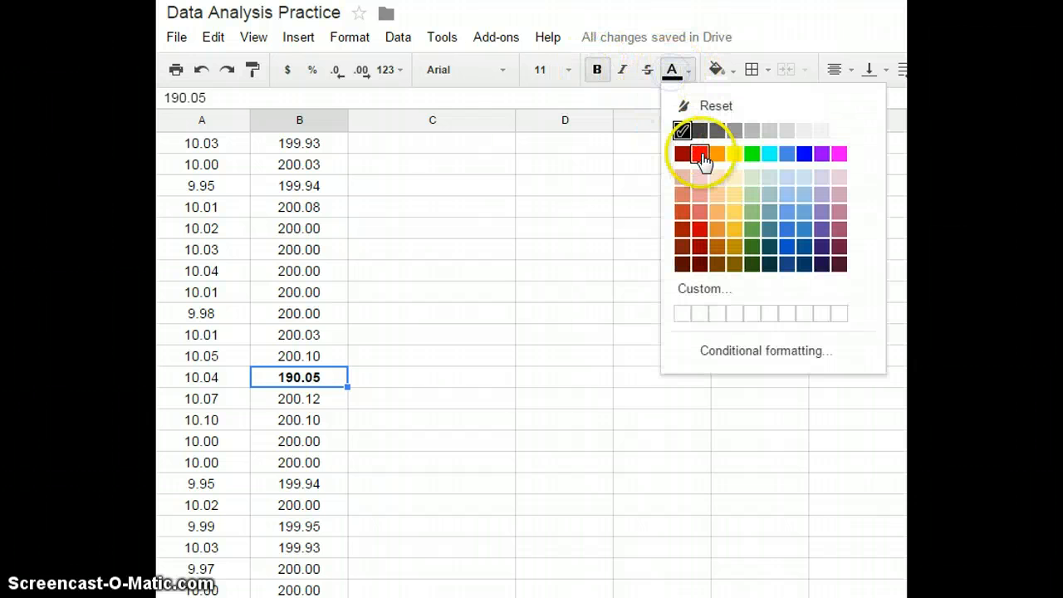
{"action": "left_click", "coordinate": [460, 399]}
Fill the highest valid formula from A45 across to B45, and review the 200 g readings B5:B40 against that limit
{"action": "scroll", "coordinate": [460, 397], "scroll_direction": "down", "scroll_amount": 6}
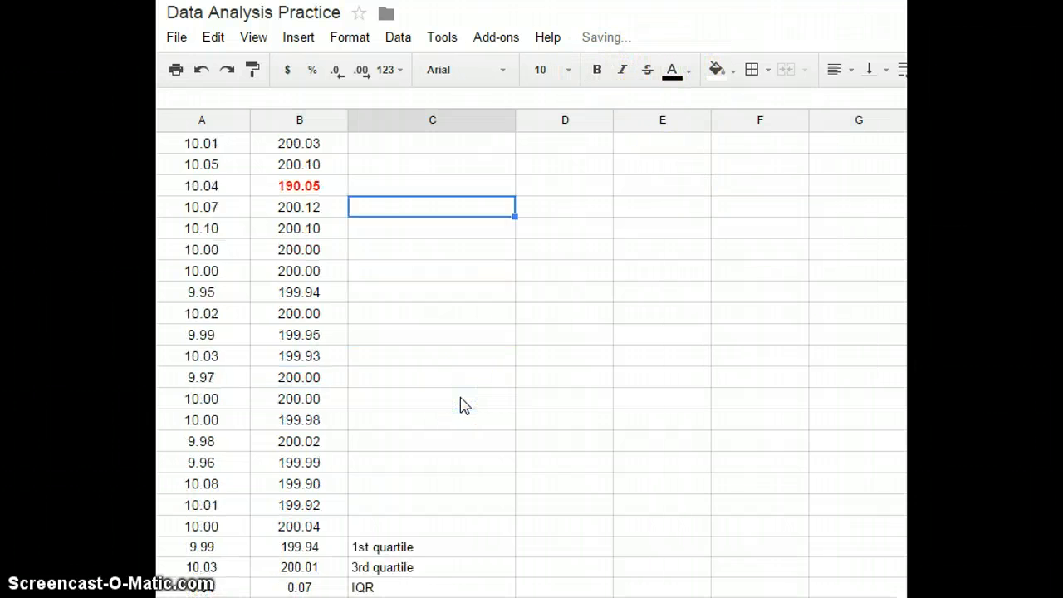
{"action": "left_click", "coordinate": [239, 439]}
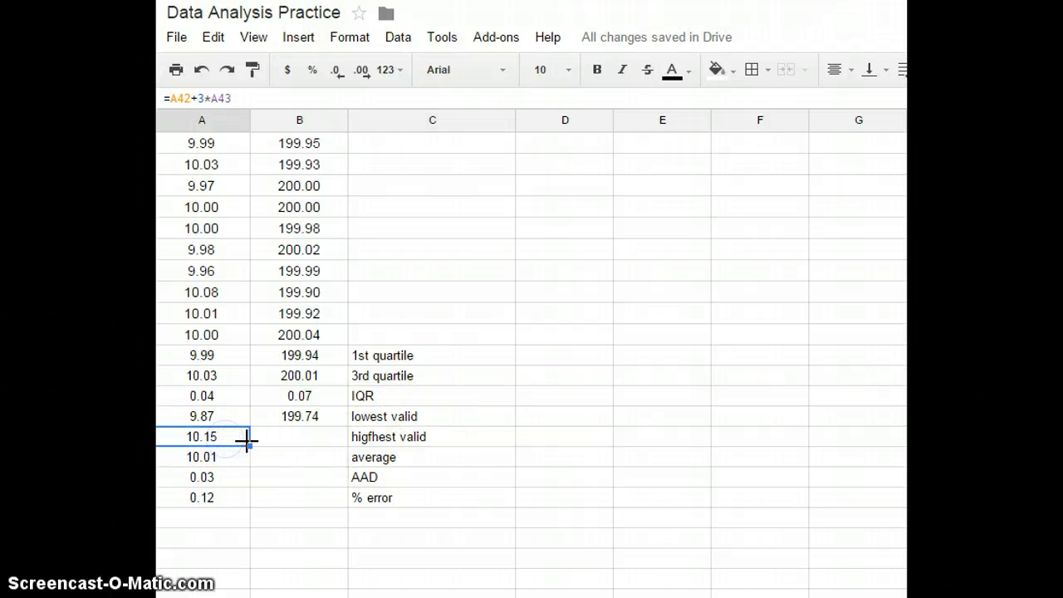
{"action": "left_click_drag", "start_coordinate": [246, 444], "coordinate": [306, 440]}
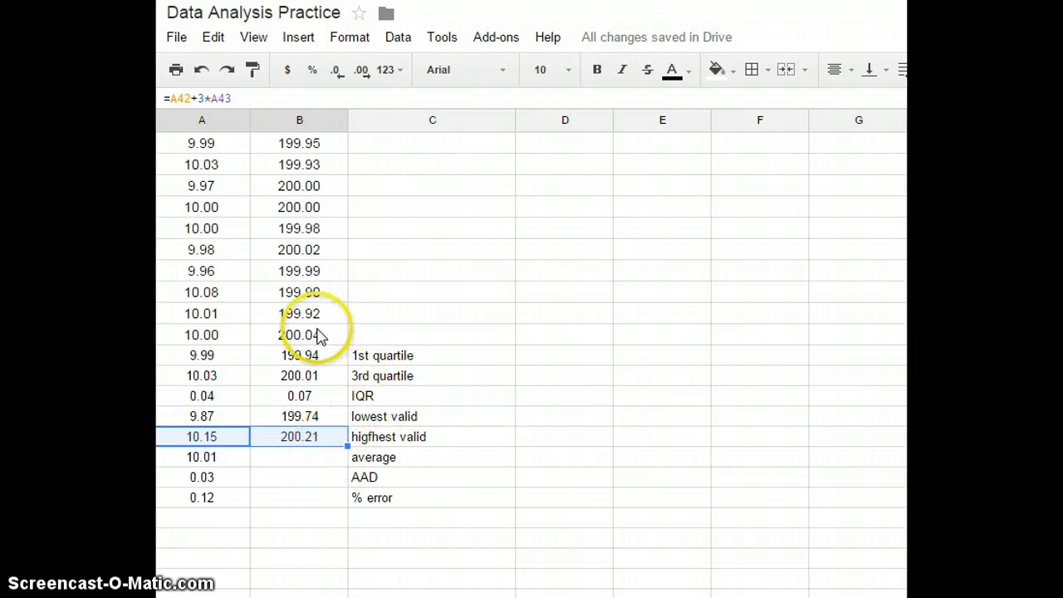
{"action": "left_click", "coordinate": [319, 341]}
{"action": "left_click_drag", "start_coordinate": [320, 340], "coordinate": [327, 209]}
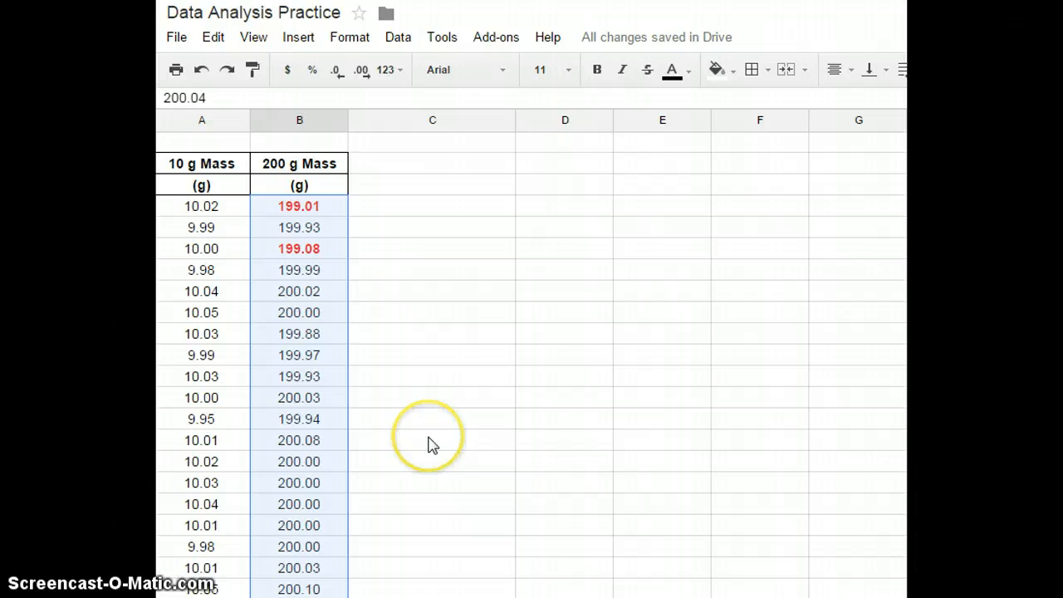
{"action": "scroll", "coordinate": [431, 452], "scroll_direction": "down", "scroll_amount": 5}
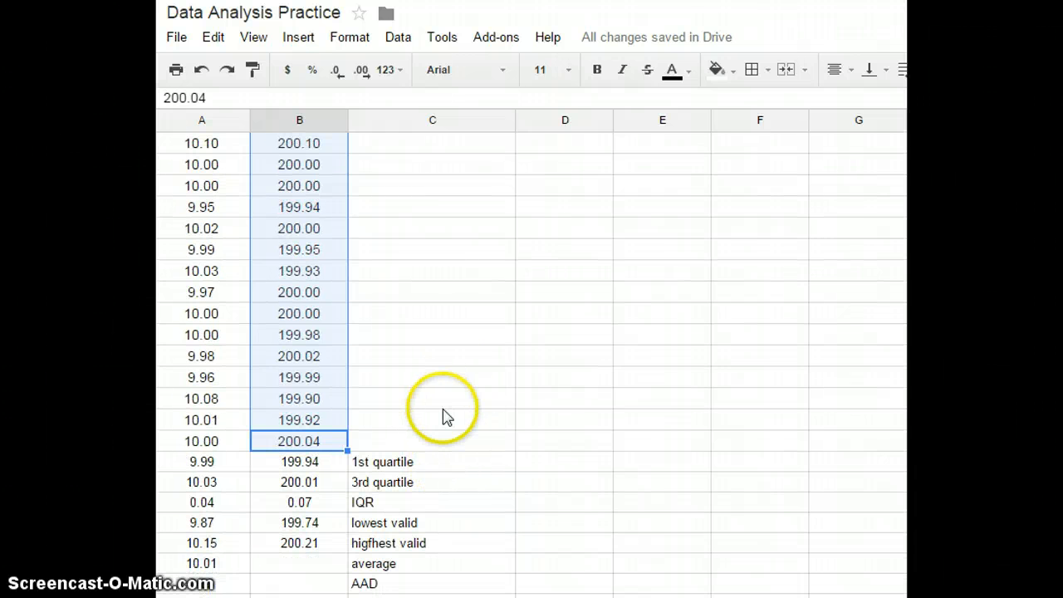
Calculate the 200 g mass average in B46 without the red outliers, using AVERAGE on B25:B40, B8:B23 and B6
{"action": "left_click", "coordinate": [326, 563]}
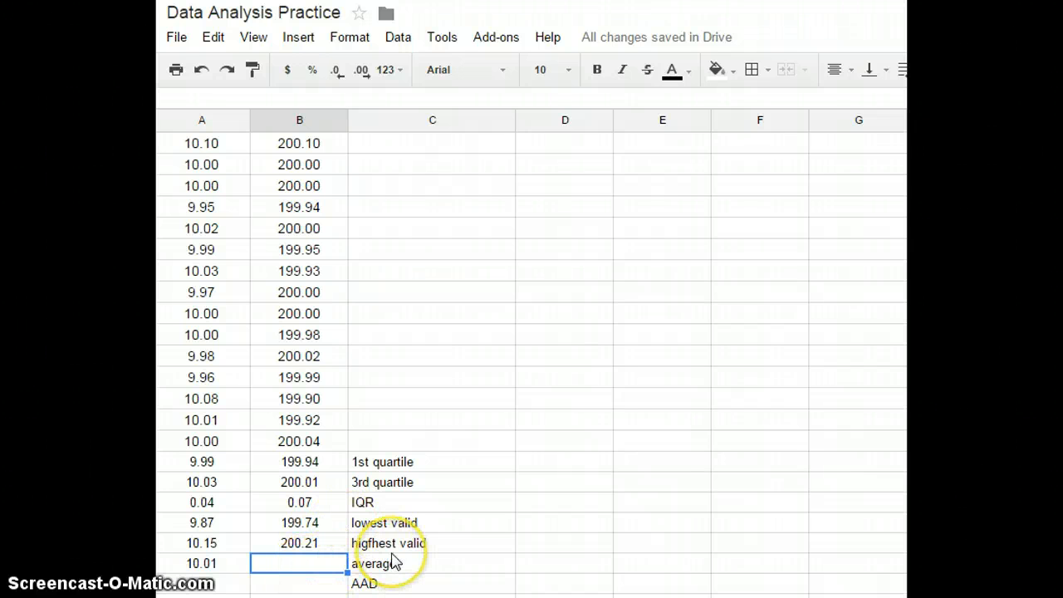
{"action": "type", "text": "="}
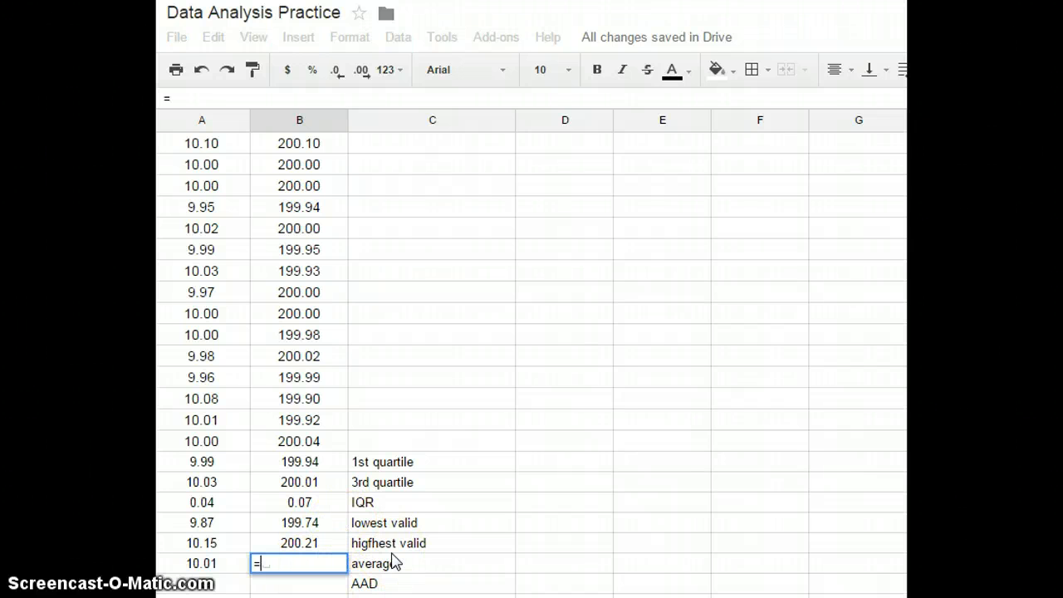
{"action": "type", "text": "aver"}
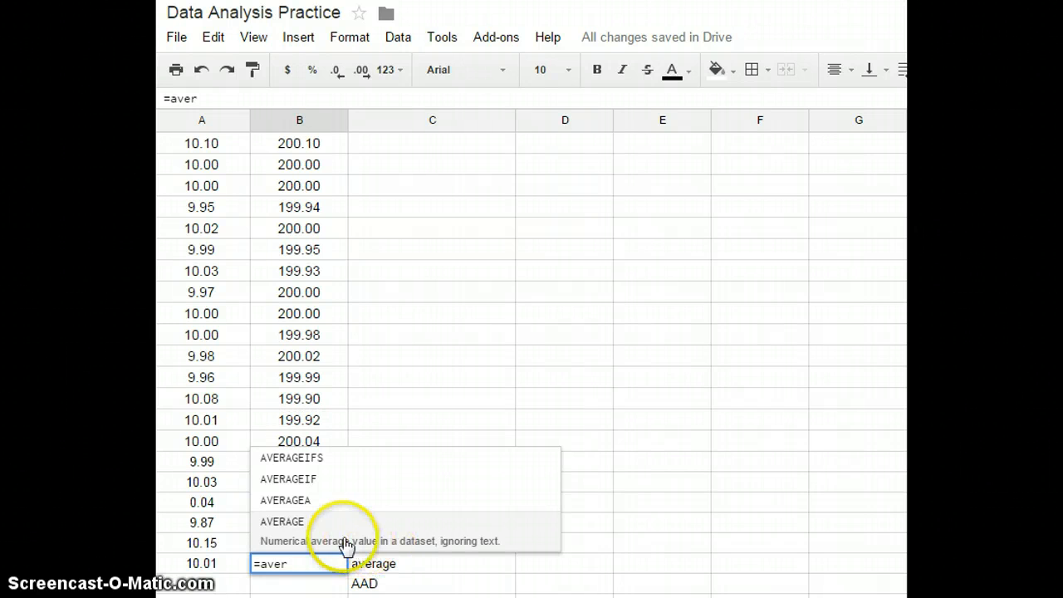
{"action": "left_click", "coordinate": [306, 521]}
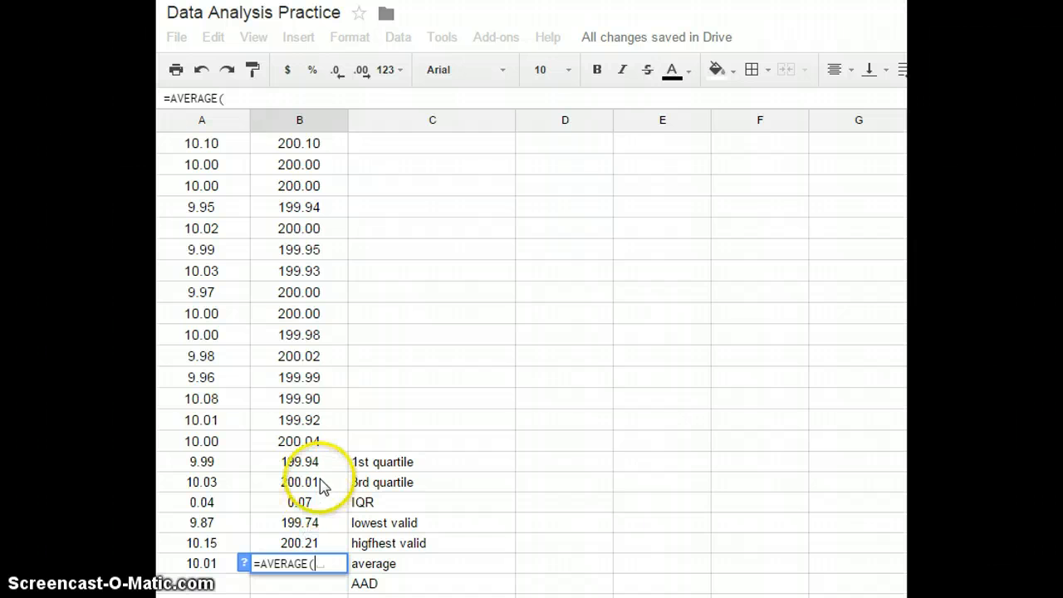
{"action": "left_click", "coordinate": [307, 443]}
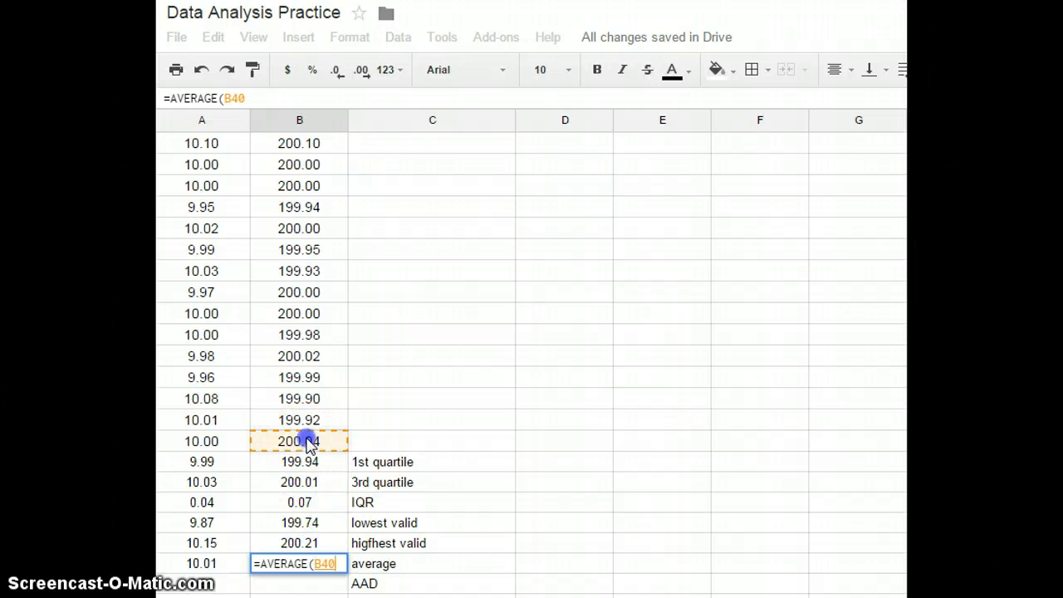
{"action": "left_click_drag", "start_coordinate": [308, 440], "coordinate": [301, 335]}
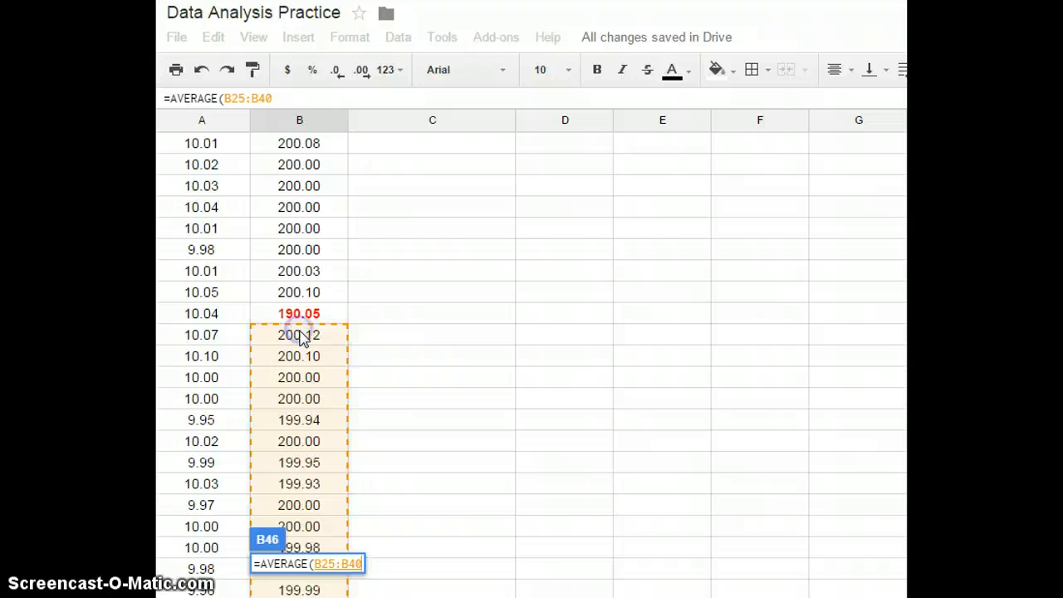
{"action": "type", "text": ","}
{"action": "left_click_drag", "start_coordinate": [336, 292], "coordinate": [313, 241]}
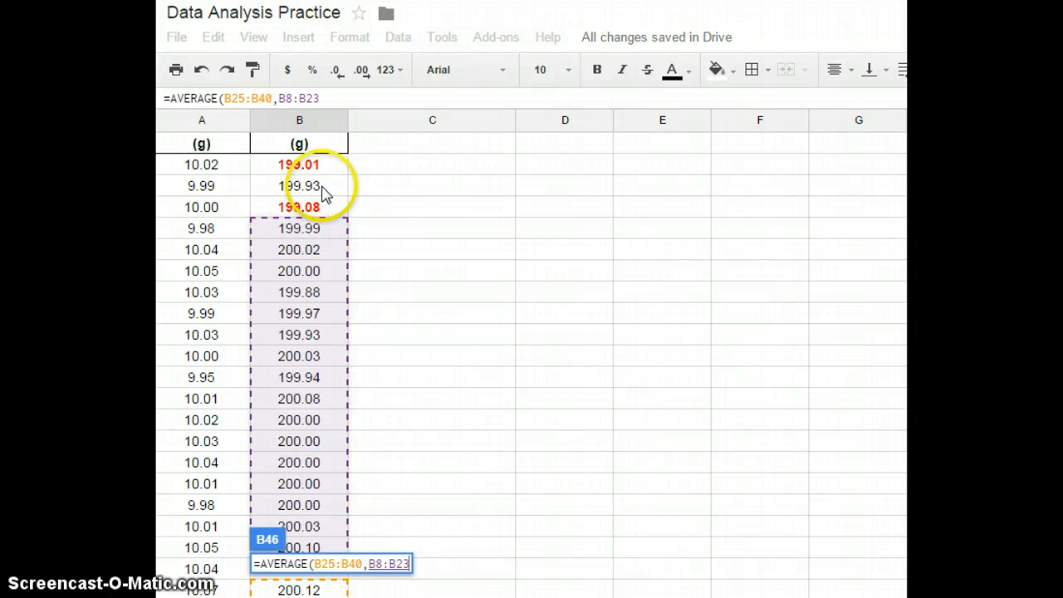
{"action": "type", "text": ","}
{"action": "left_click", "coordinate": [321, 189]}
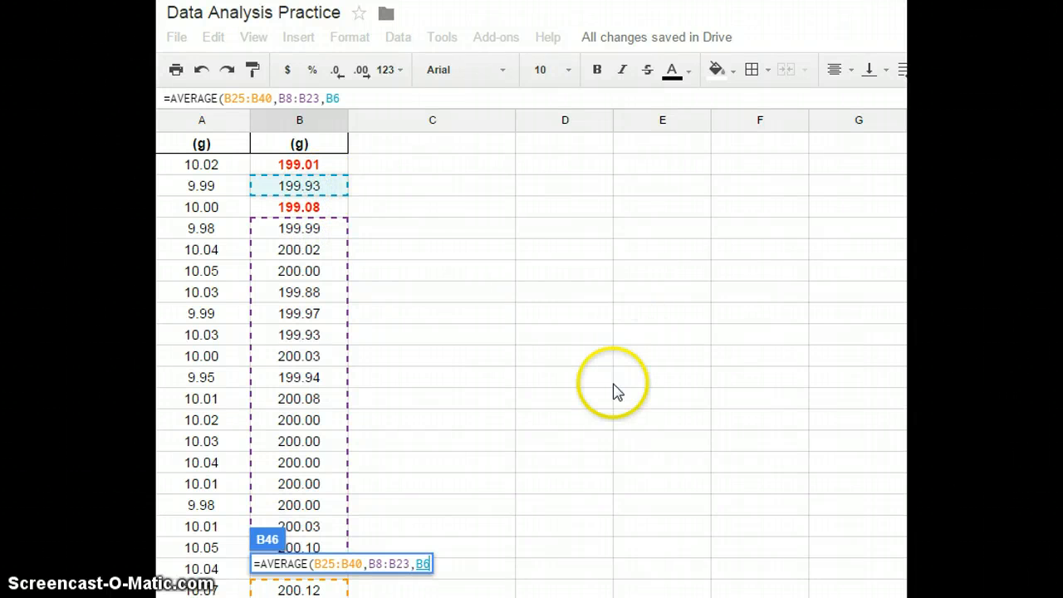
{"action": "key", "text": "Return"}
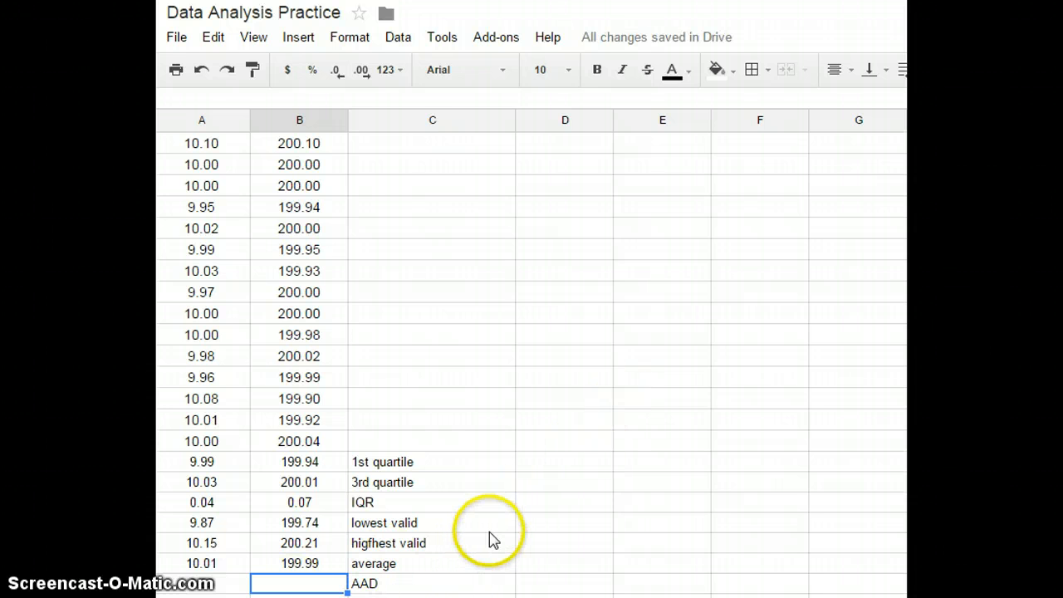
Calculate the 200 g mass AAD in B47 without the outliers, using AVEDEV on B25:B40, B8:B23 and B6
{"action": "type", "text": "="}
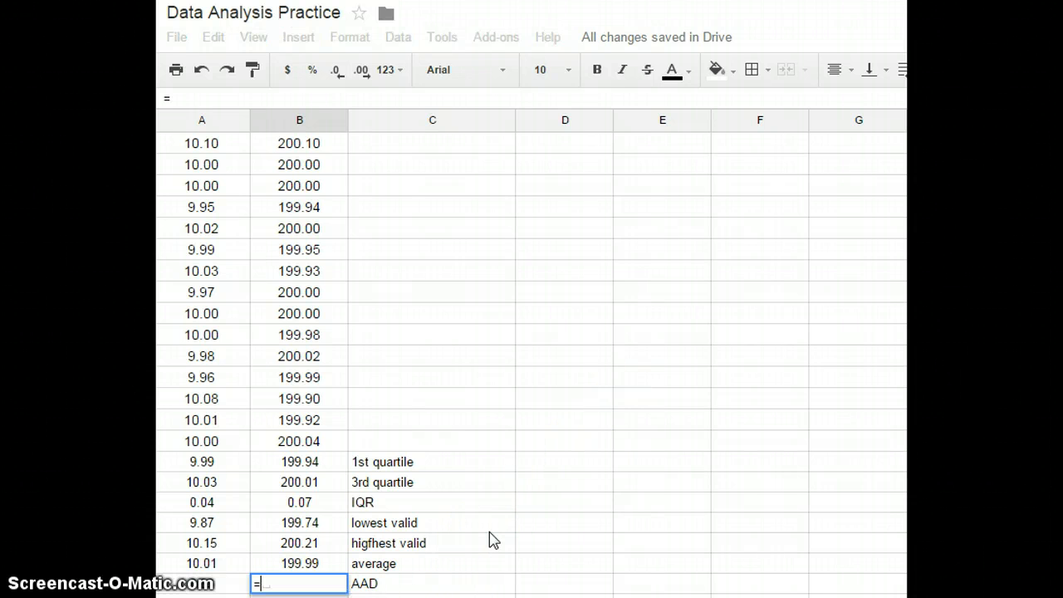
{"action": "type", "text": "avedev"}
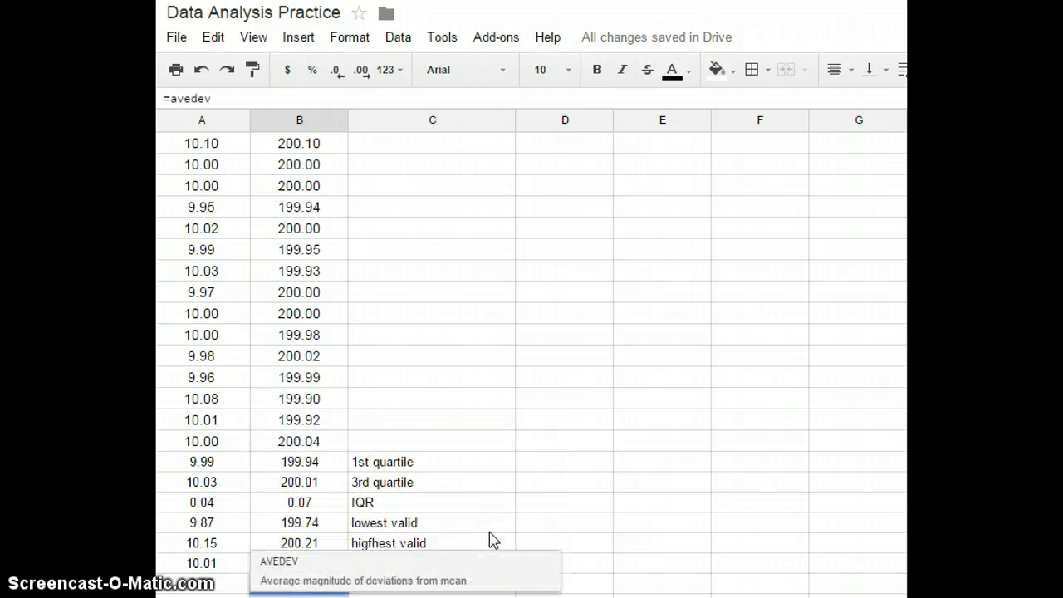
{"action": "type", "text": "("}
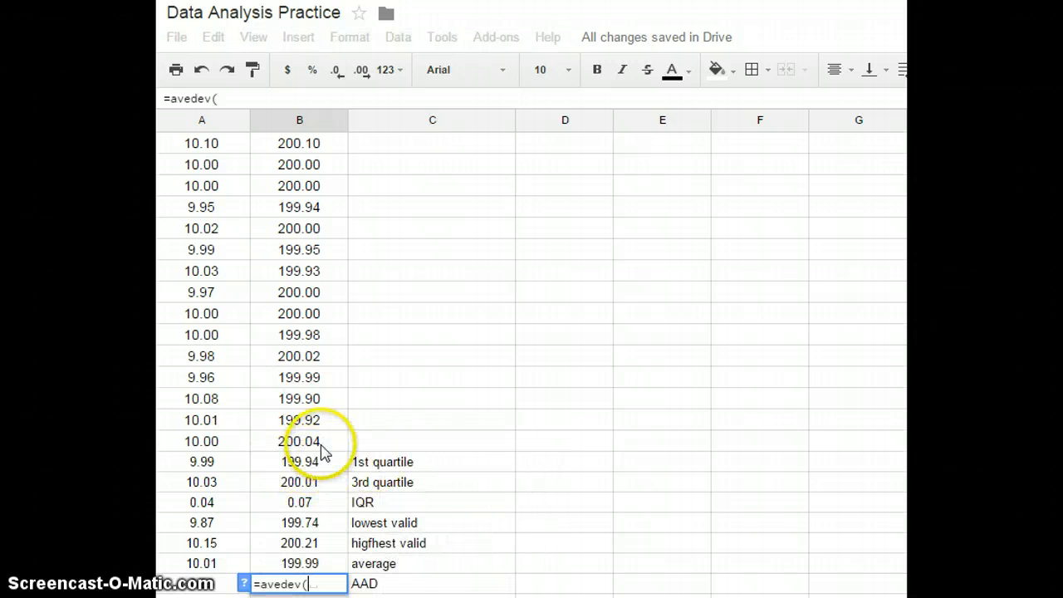
{"action": "left_click_drag", "start_coordinate": [303, 440], "coordinate": [300, 252]}
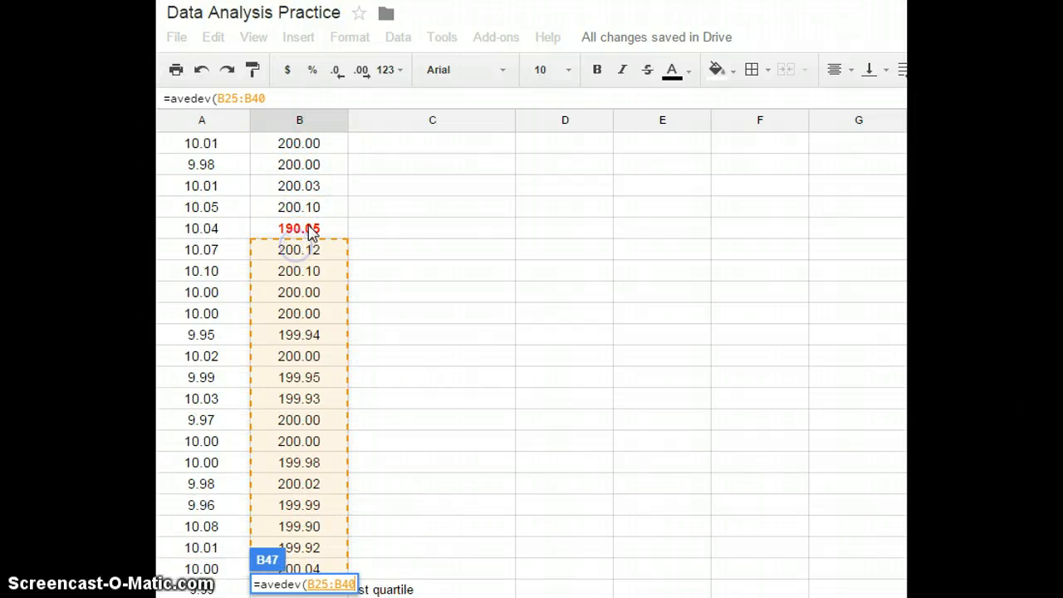
{"action": "type", "text": ","}
{"action": "left_click_drag", "start_coordinate": [308, 209], "coordinate": [291, 295]}
{"action": "type", "text": ","}
{"action": "left_click", "coordinate": [298, 249]}
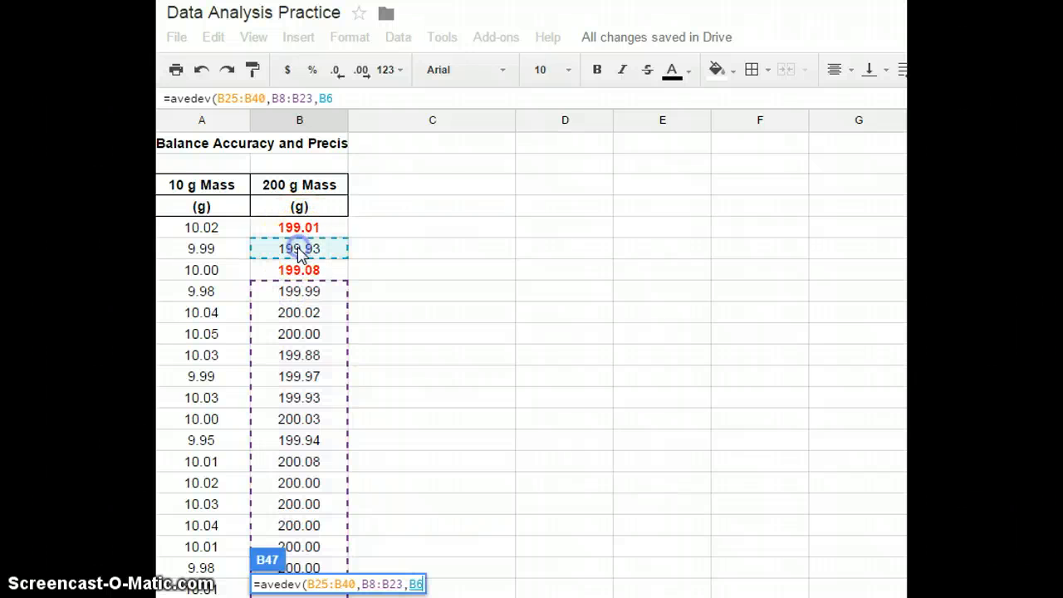
{"action": "key", "text": "Return"}
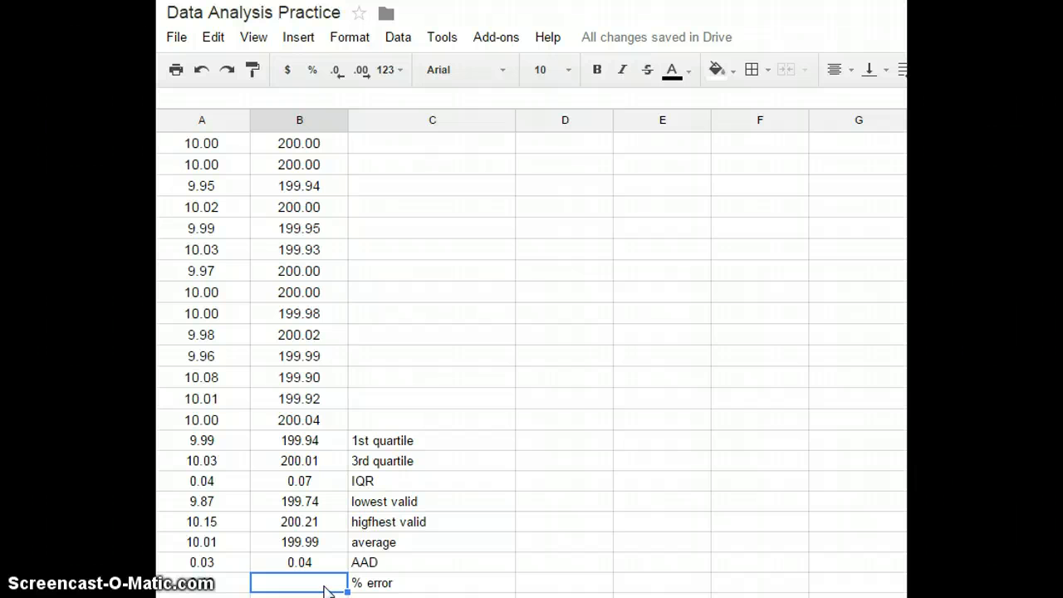
Copy the % error formula from A48 into B48 for the 200 g mass
{"action": "left_click", "coordinate": [465, 543]}
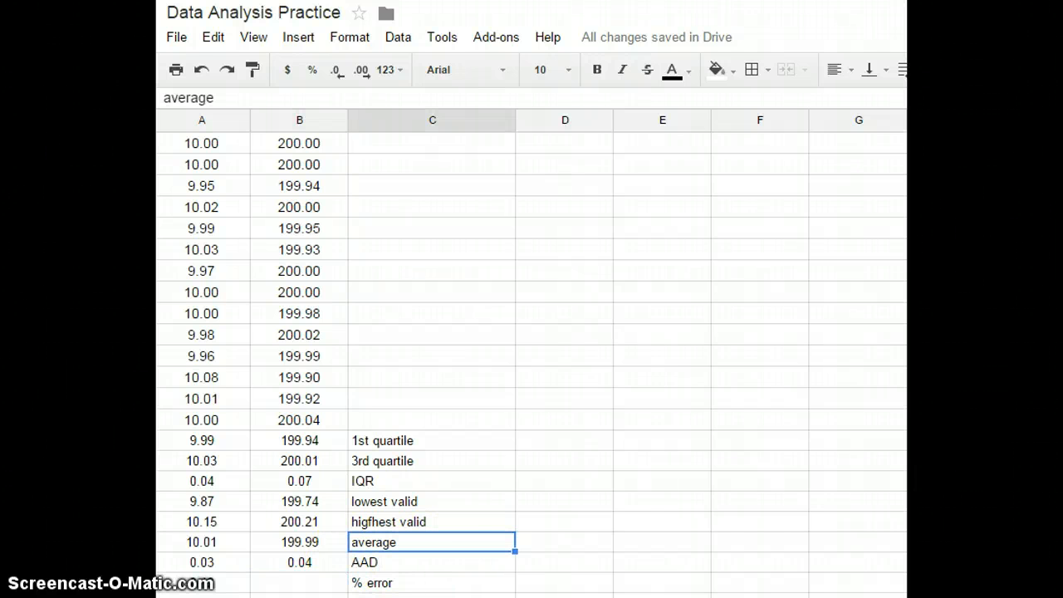
{"action": "left_click", "coordinate": [221, 584]}
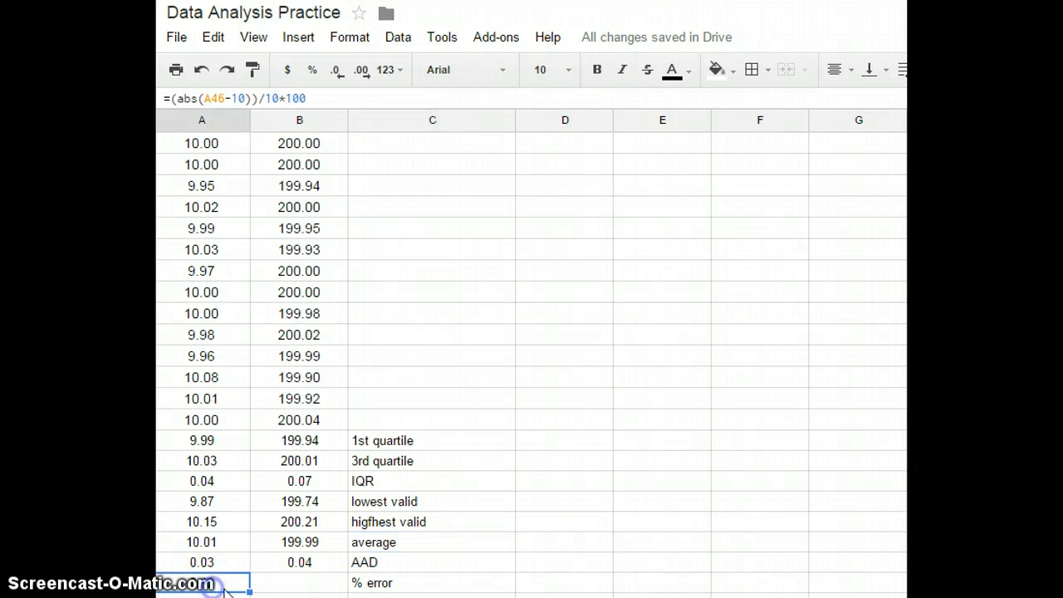
{"action": "left_click", "coordinate": [300, 586]}
{"action": "key", "text": "ctrl+v"}
{"action": "left_click", "coordinate": [502, 544]}
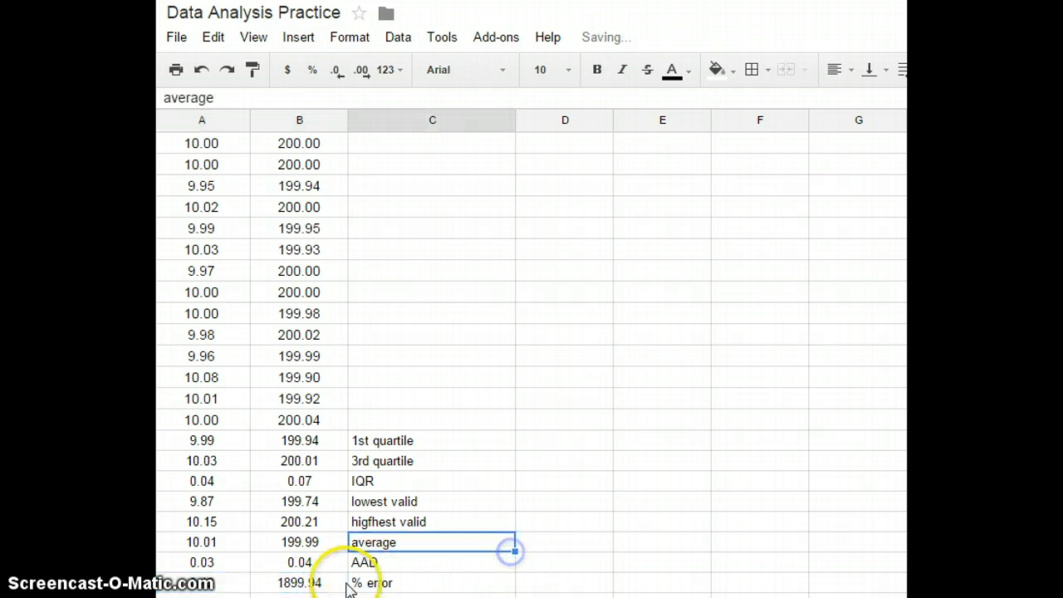
Examine the copied % error formula in B48 and check the accepted mass in the column B heading
{"action": "left_click", "coordinate": [313, 585]}
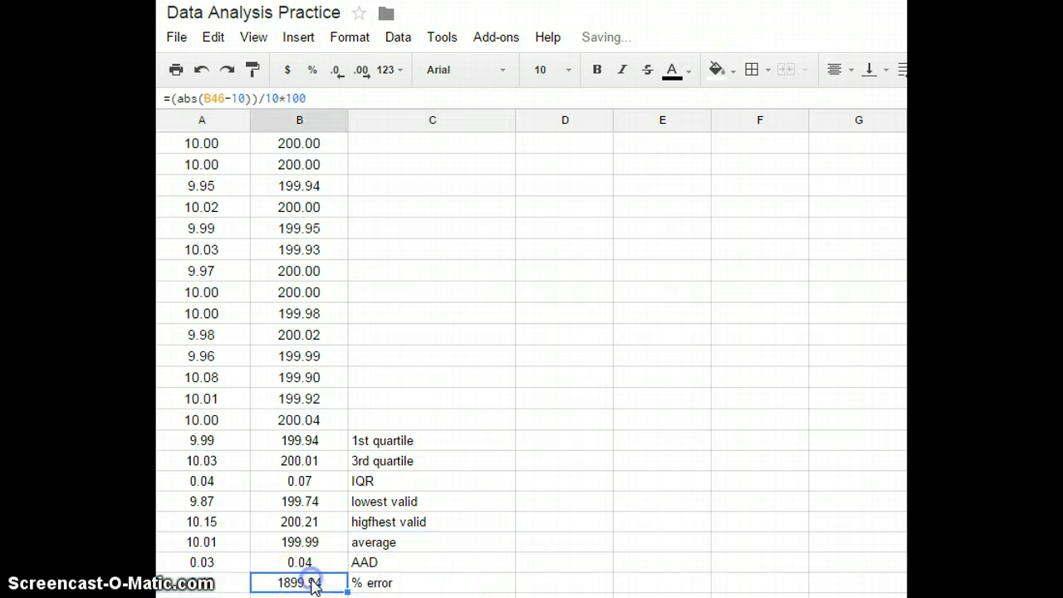
{"action": "left_click", "coordinate": [241, 99]}
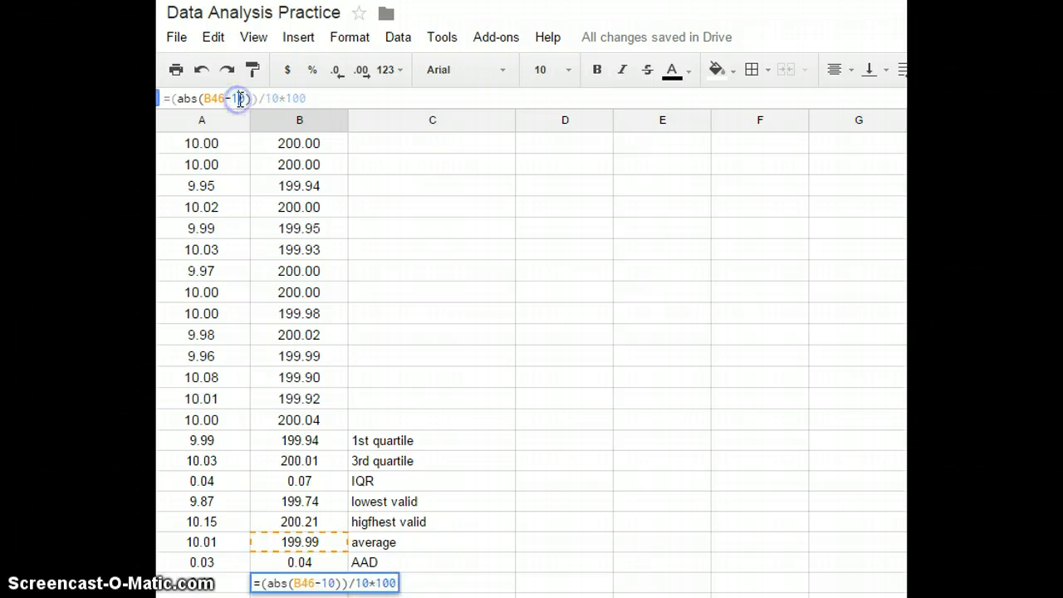
{"action": "left_click", "coordinate": [404, 188]}
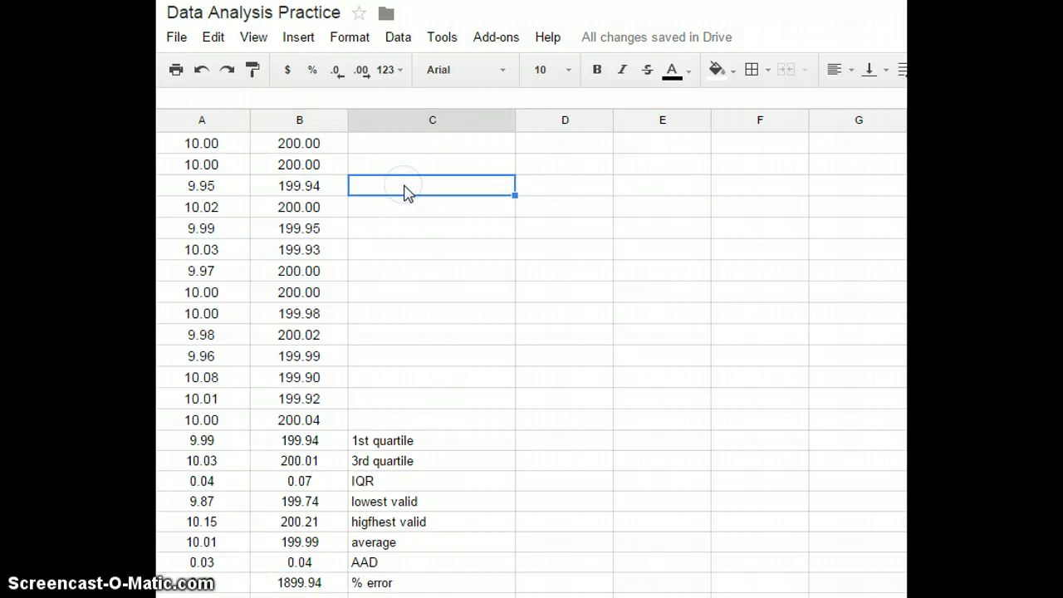
{"action": "scroll", "coordinate": [404, 191], "scroll_direction": "up", "scroll_amount": 15}
{"action": "left_click", "coordinate": [277, 191]}
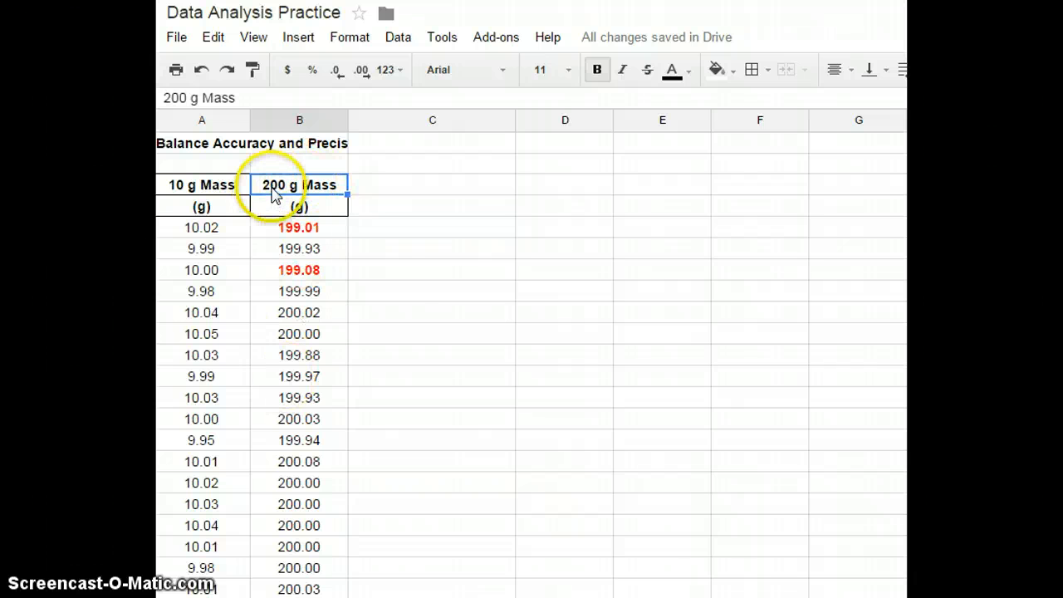
{"action": "scroll", "coordinate": [408, 273], "scroll_direction": "down", "scroll_amount": 7}
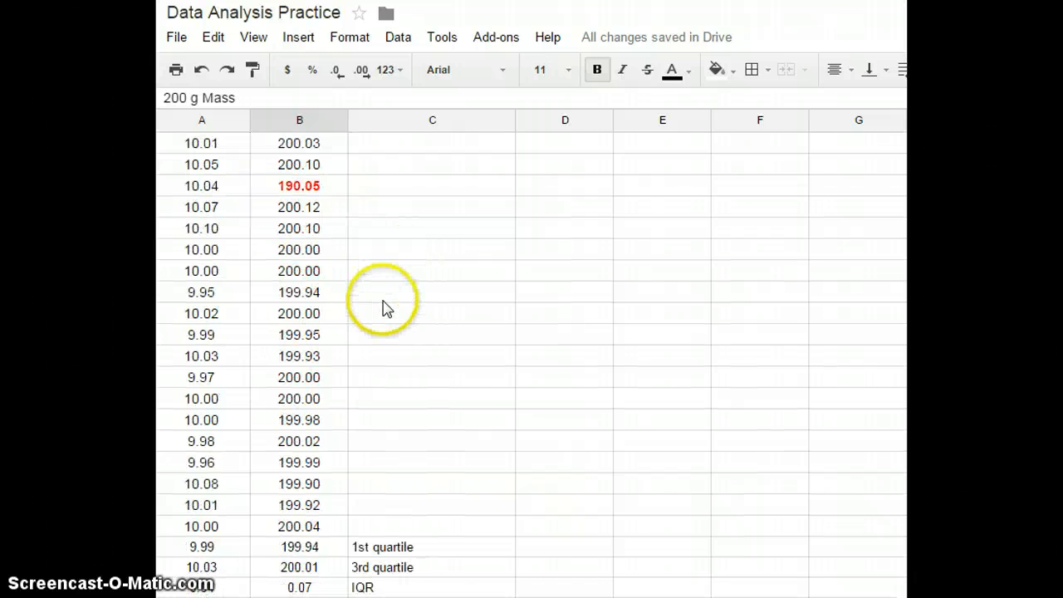
{"action": "scroll", "coordinate": [383, 307], "scroll_direction": "down", "scroll_amount": 5}
Replace both accepted values of 10 in B48 with 200, making the % error formula =(abs(B46-200))/200*100, and review the column B results
{"action": "left_click", "coordinate": [305, 370]}
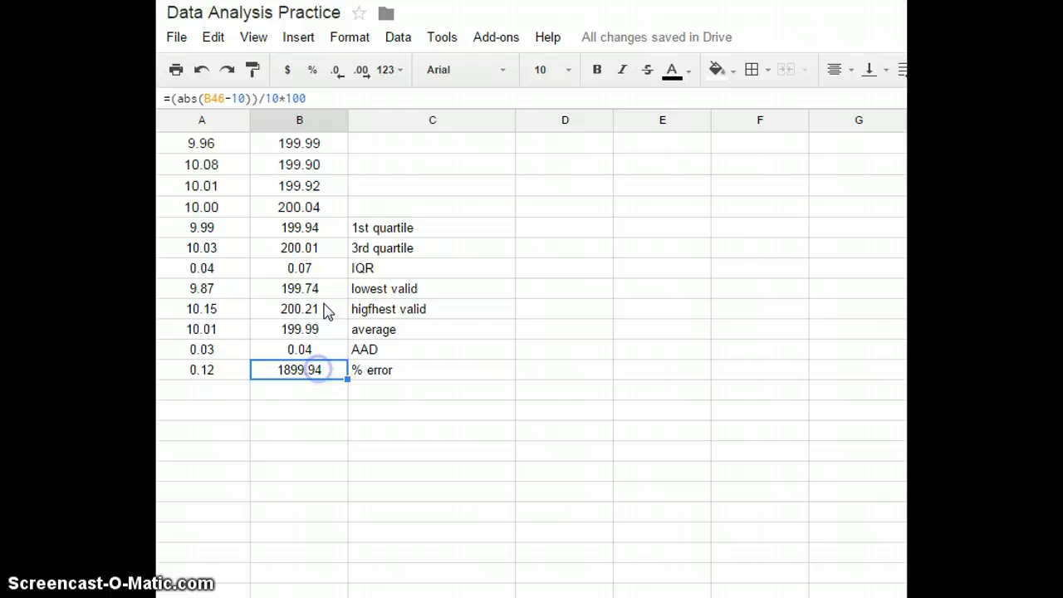
{"action": "double_click", "coordinate": [240, 98]}
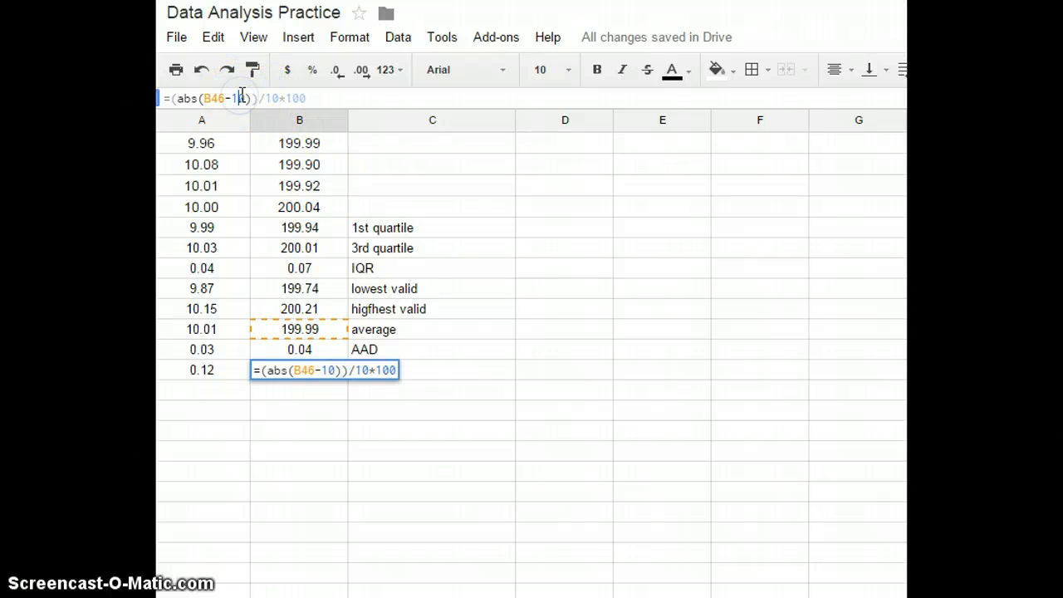
{"action": "type", "text": "200"}
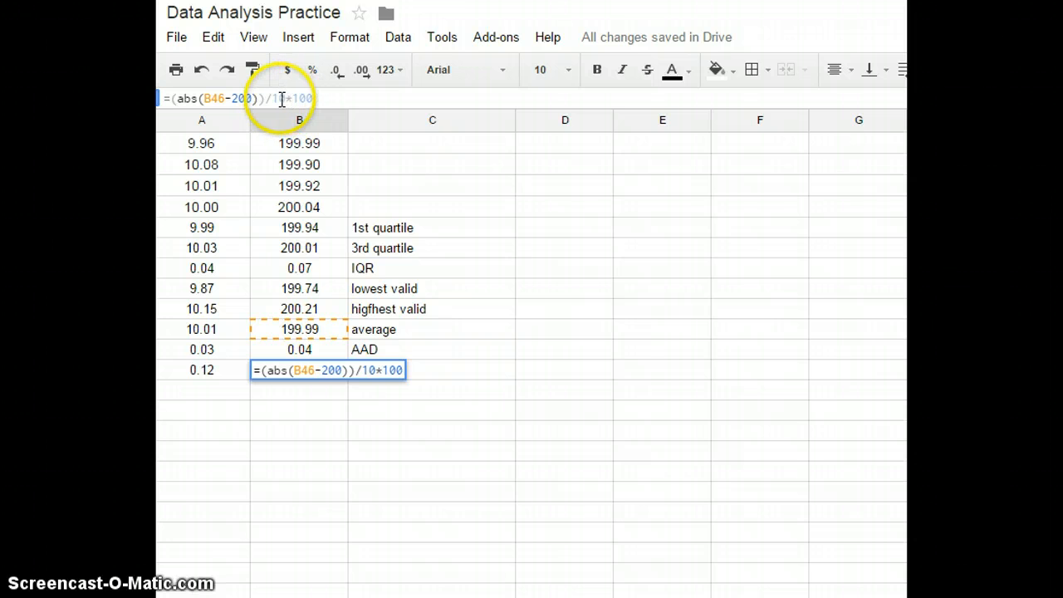
{"action": "double_click", "coordinate": [281, 98]}
{"action": "type", "text": "20"}
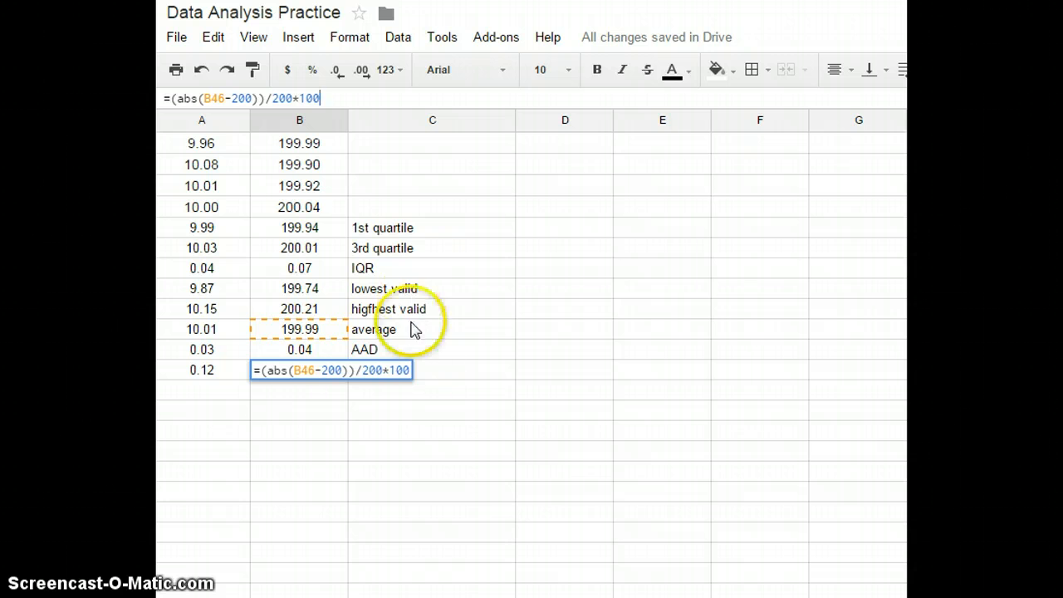
{"action": "key", "text": "Return"}
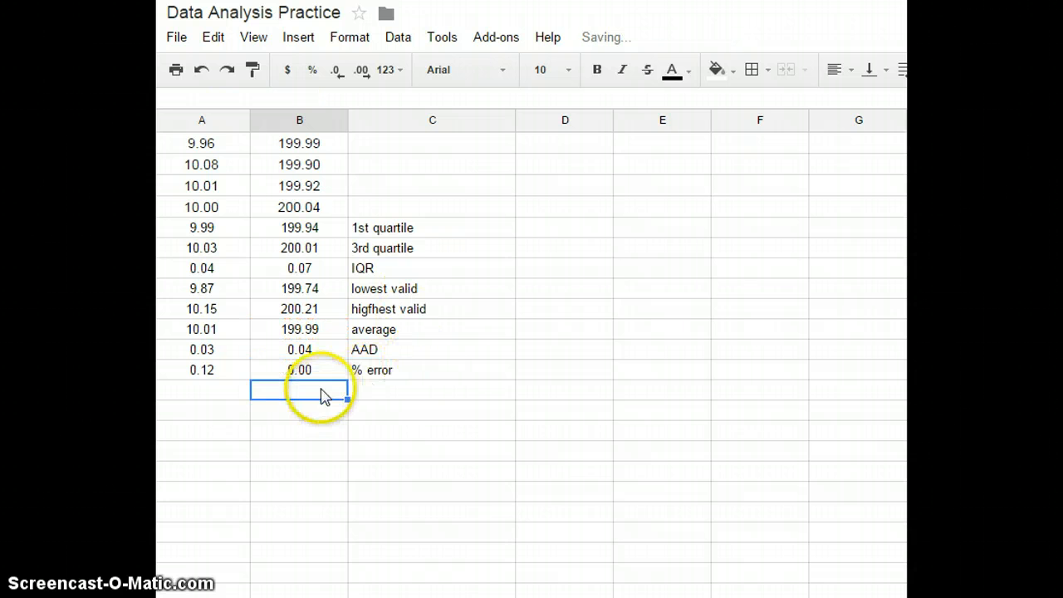
{"action": "left_click", "coordinate": [299, 369]}
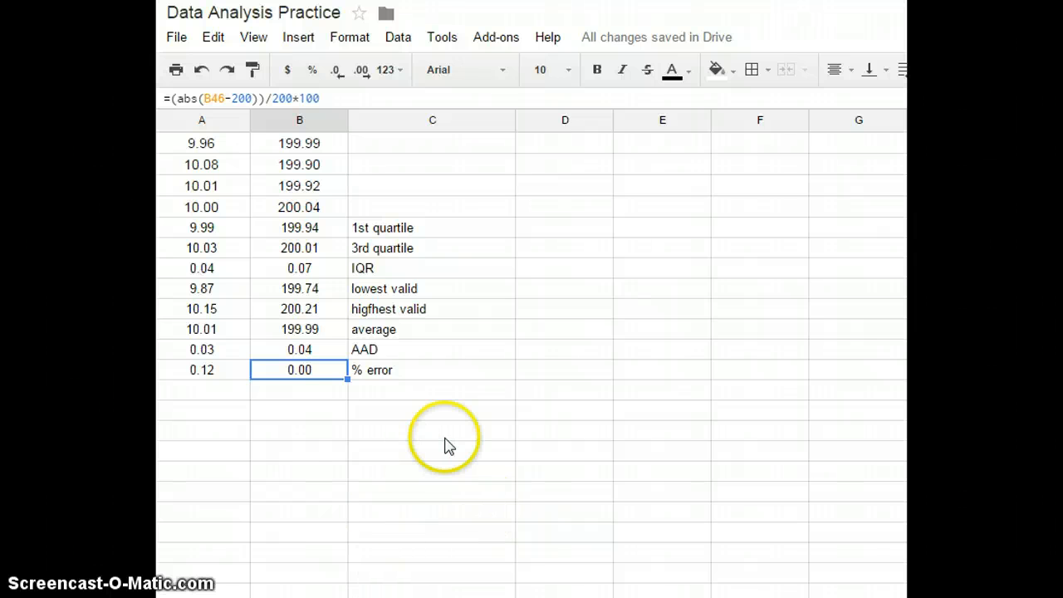
{"action": "scroll", "coordinate": [452, 440], "scroll_direction": "up", "scroll_amount": 5}
{"action": "scroll", "coordinate": [452, 440], "scroll_direction": "up", "scroll_amount": 8}
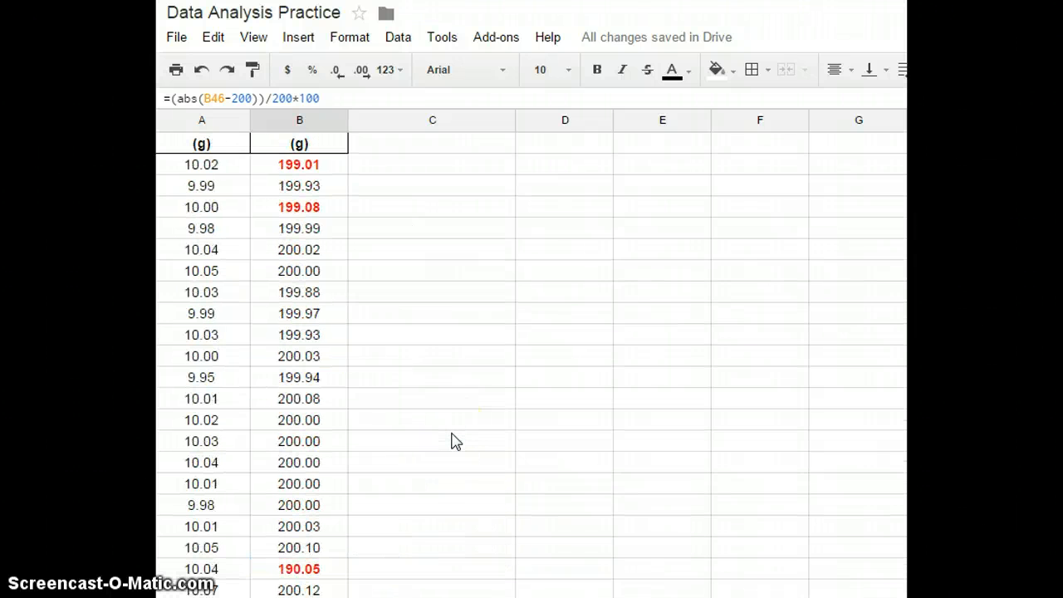